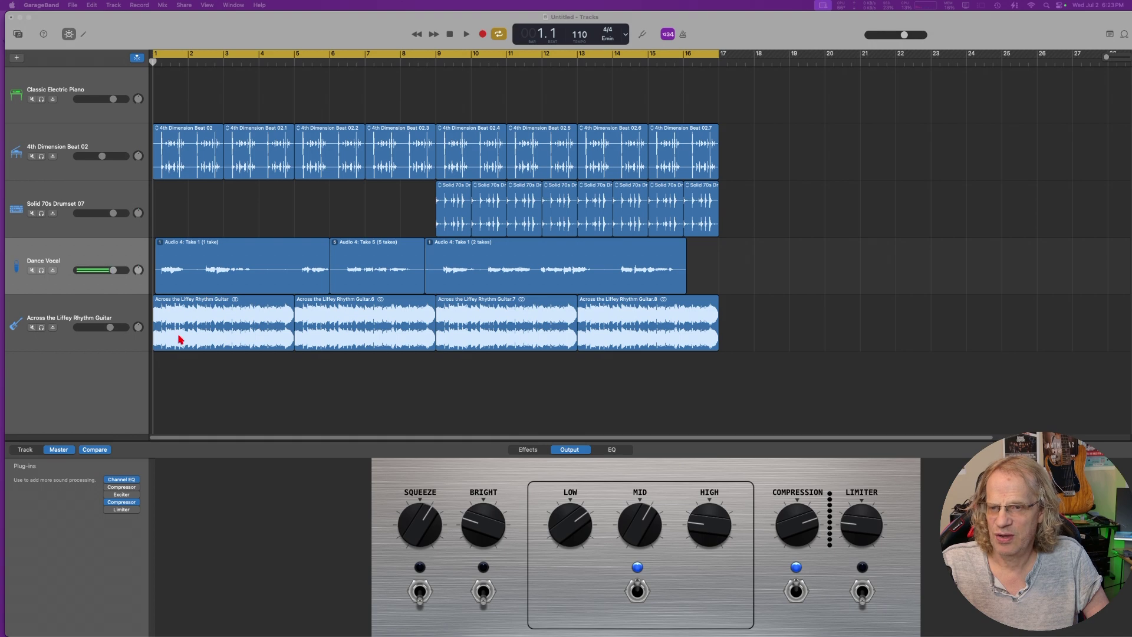
# Bring the GarageBand song project window to the front.
pyautogui.click(185, 39)
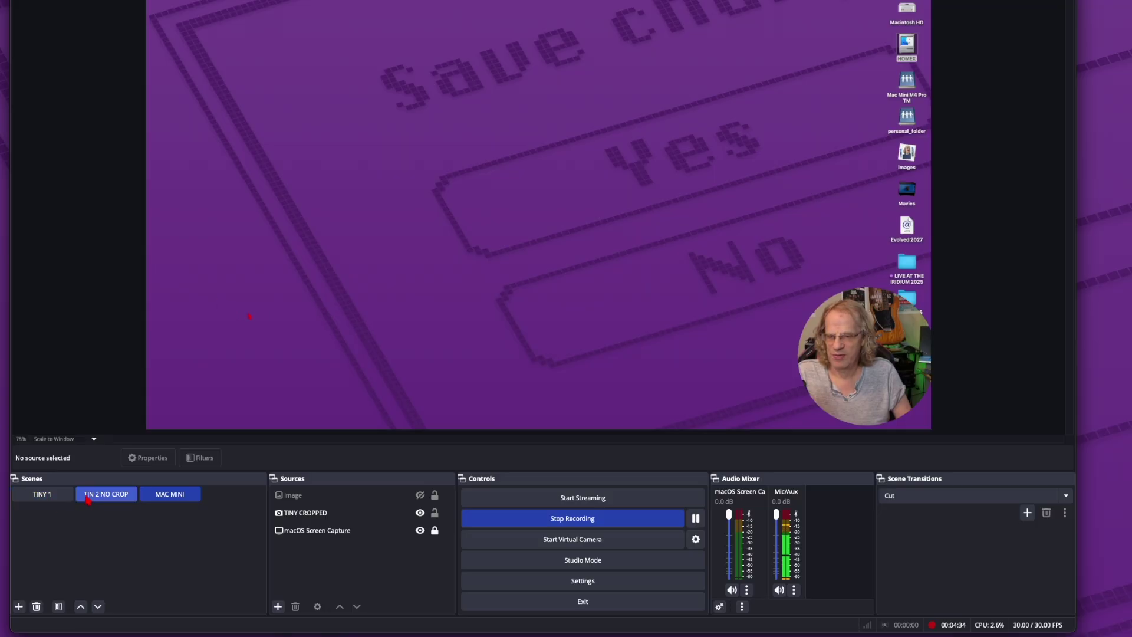
# Preview the TINY 1, TIN 2 NO CROP and MAC MINI scenes, briefly selecting TINY CROPPED.
pyautogui.click(61, 495)
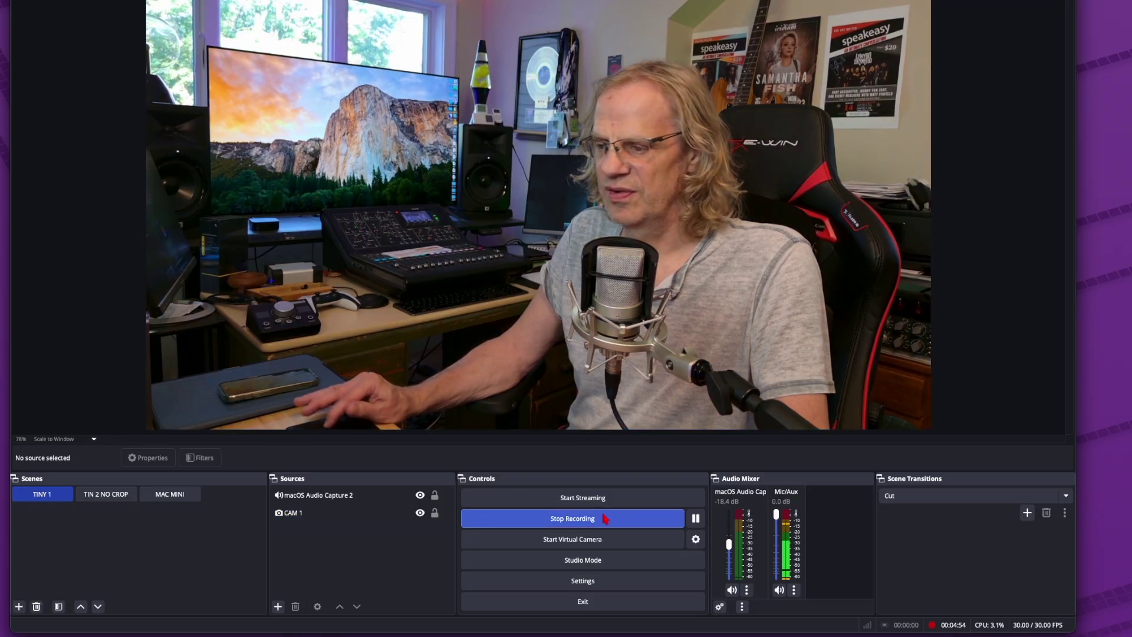
pyautogui.click(95, 497)
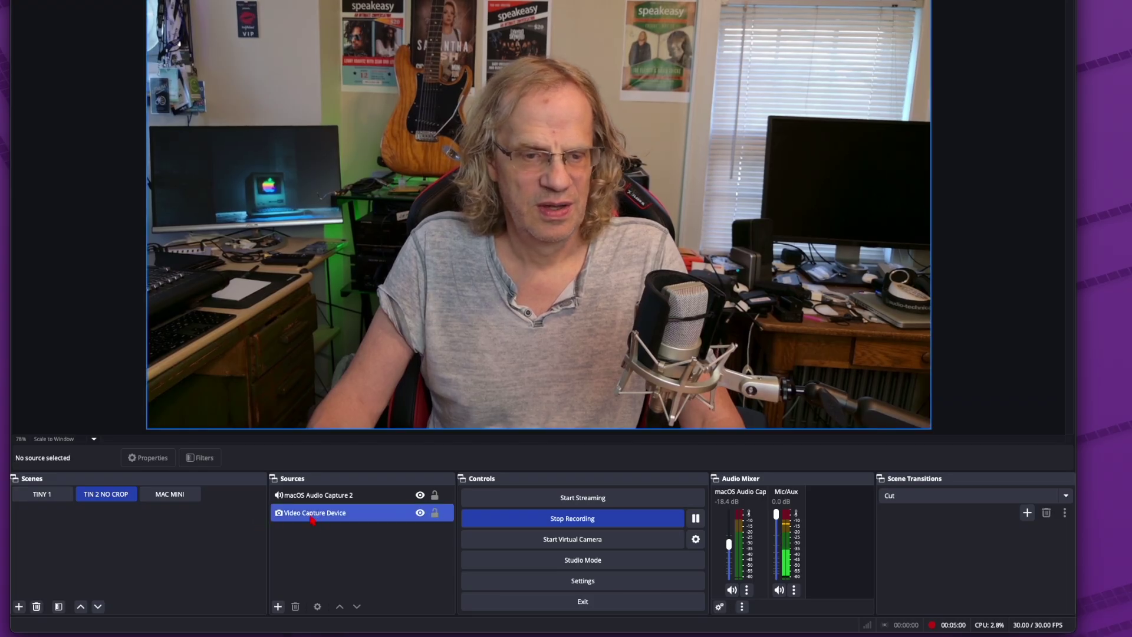
pyautogui.click(180, 499)
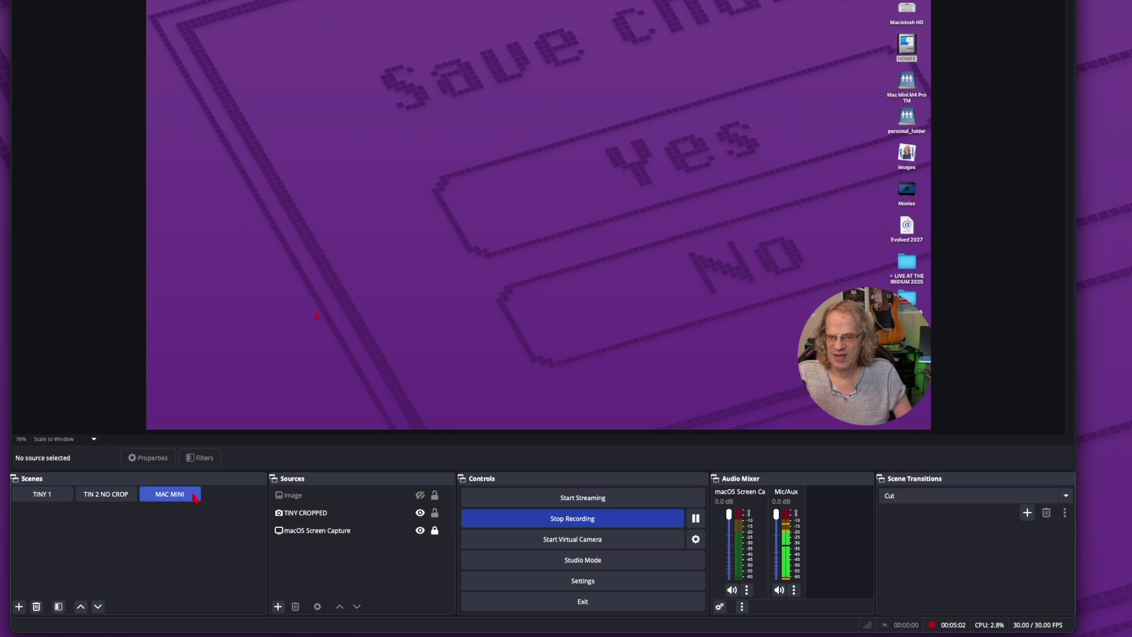
pyautogui.click(345, 514)
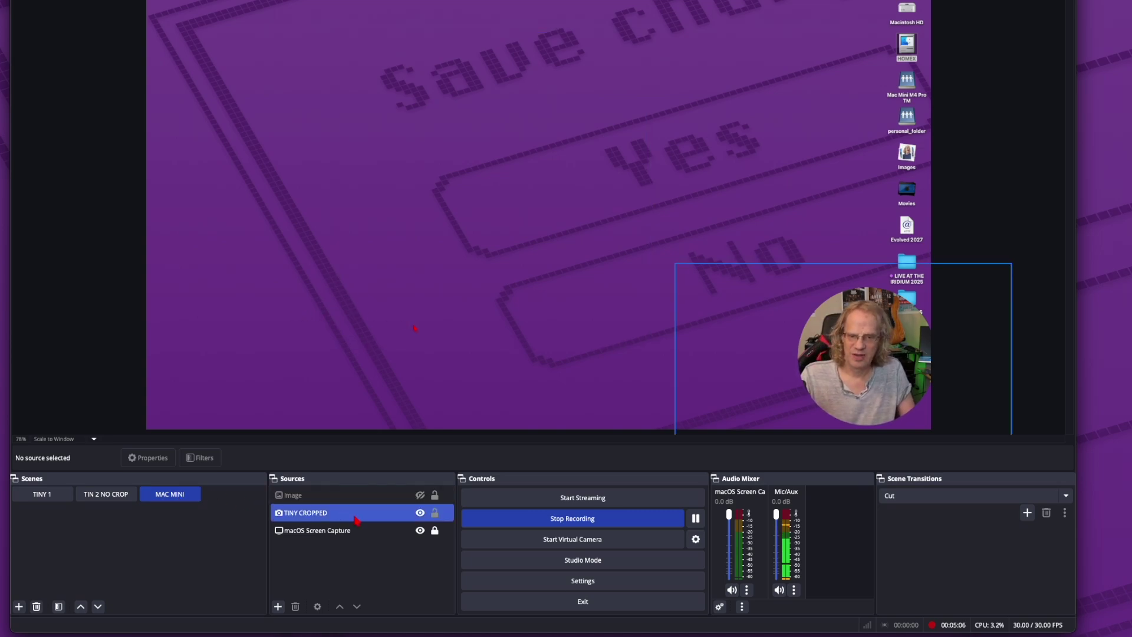
pyautogui.click(353, 548)
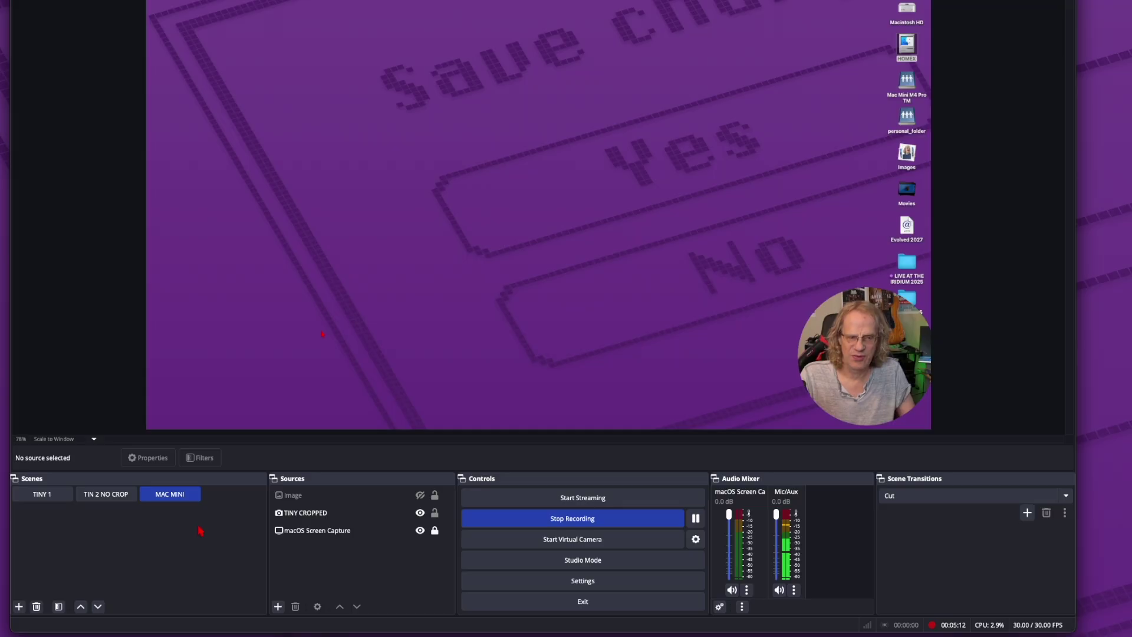
# Cycle the scenes again using F1/F2 hotkeys, then return to MAC MINI and select TINY CROPPED.
pyautogui.click(53, 495)
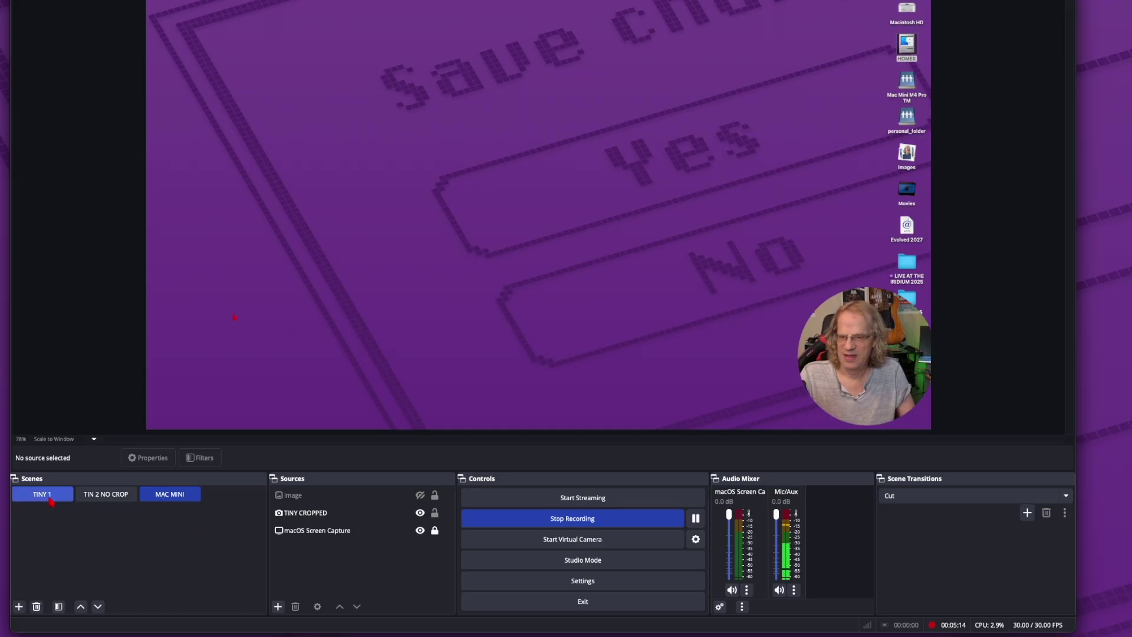
pyautogui.click(84, 496)
pyautogui.click(165, 499)
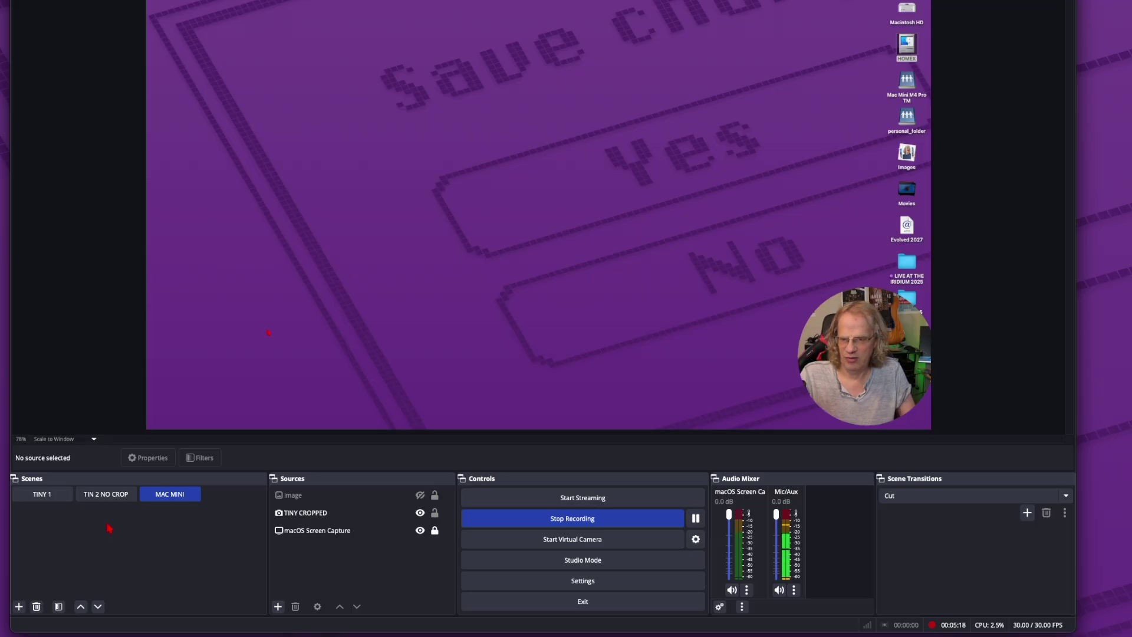
pyautogui.press('F1')
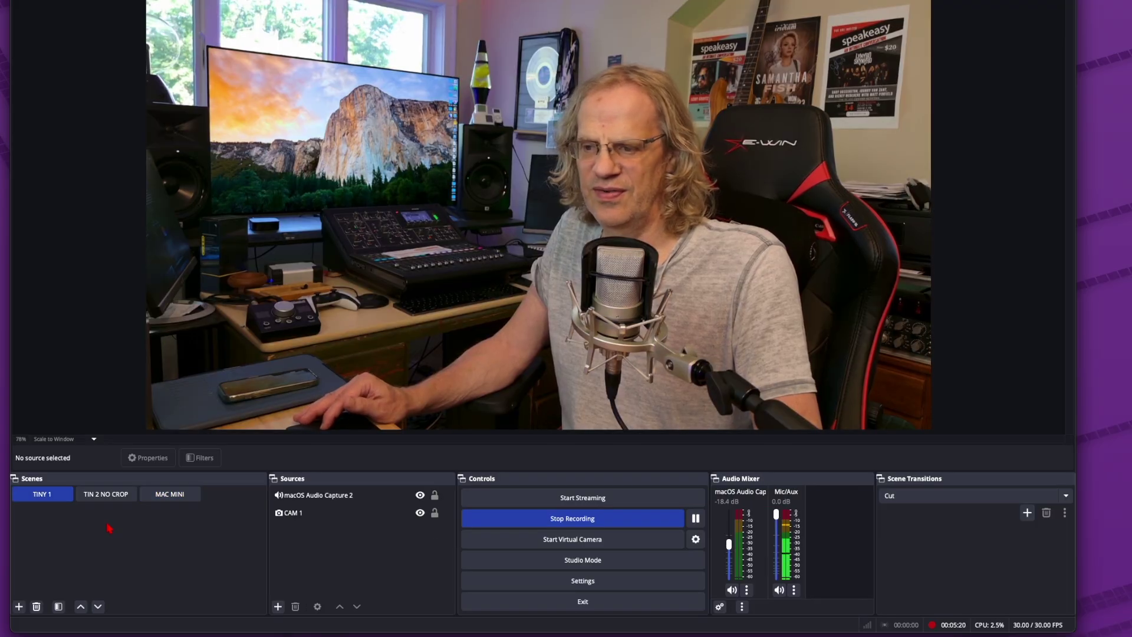
pyautogui.press('F2')
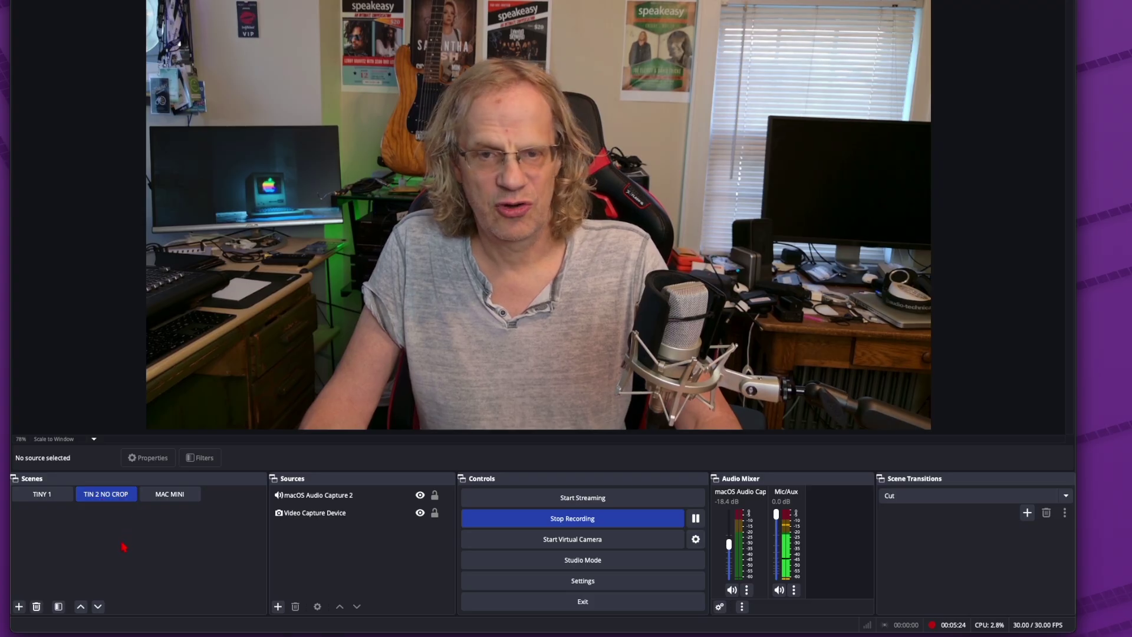
pyautogui.click(173, 500)
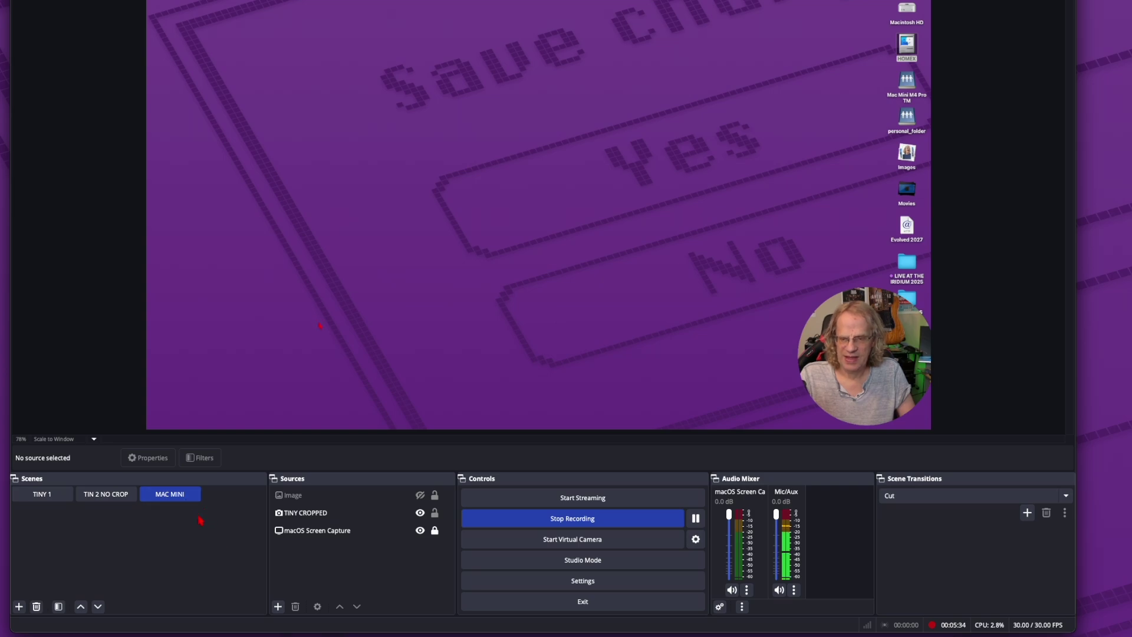
pyautogui.click(324, 515)
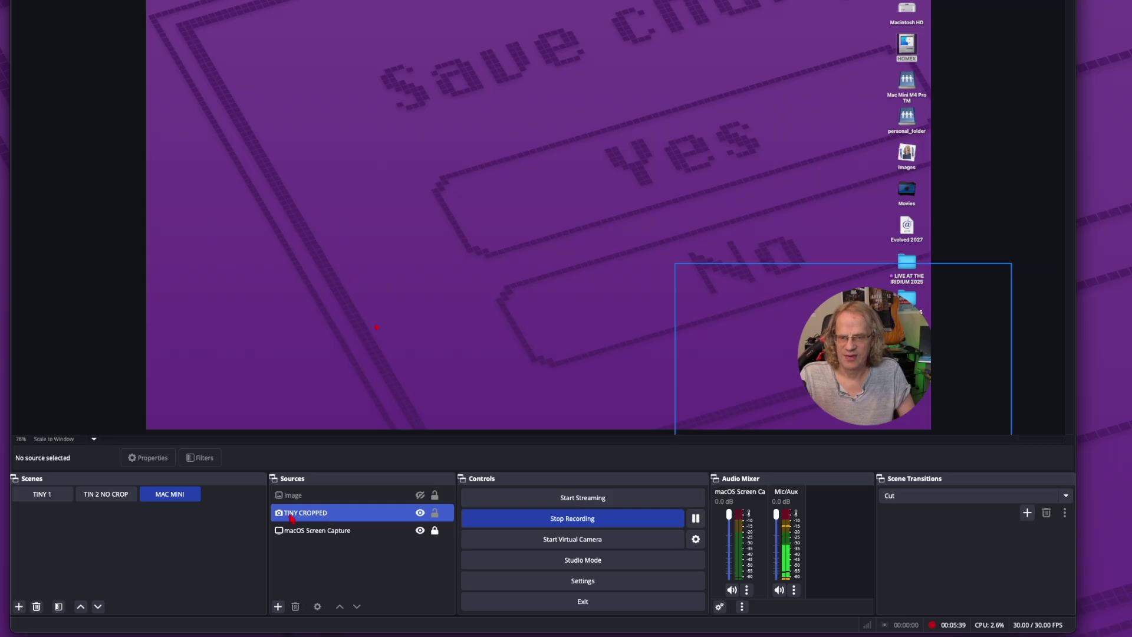
pyautogui.click(309, 515)
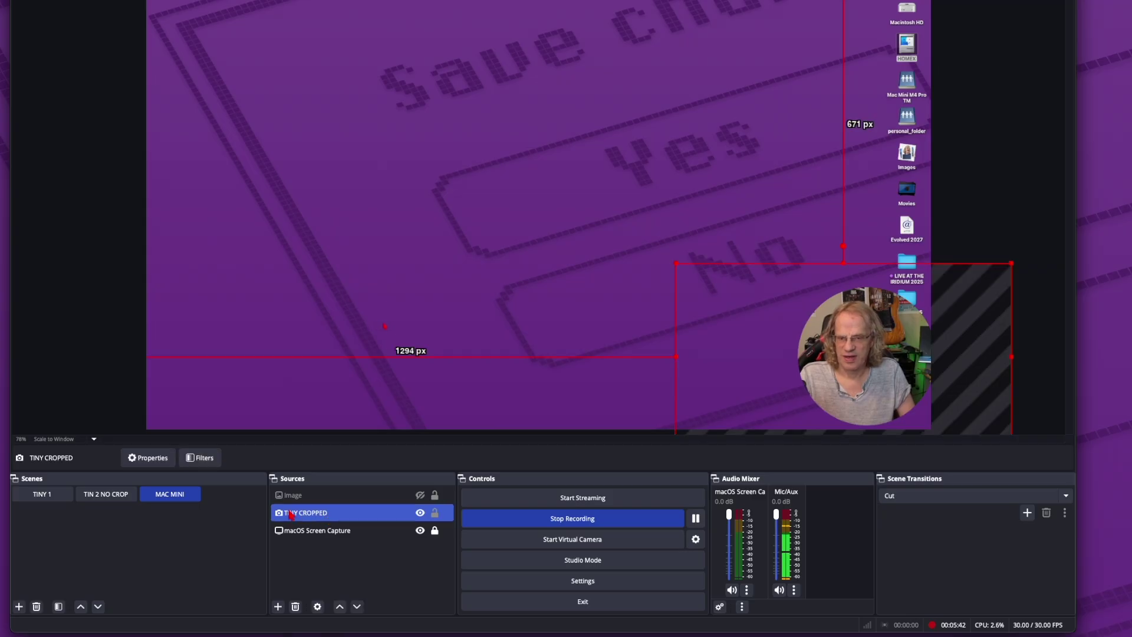
# In TINY CROPPED's Advanced Mask filter, try the Rectangle and Ellipse shapes.
pyautogui.rightClick(350, 517)
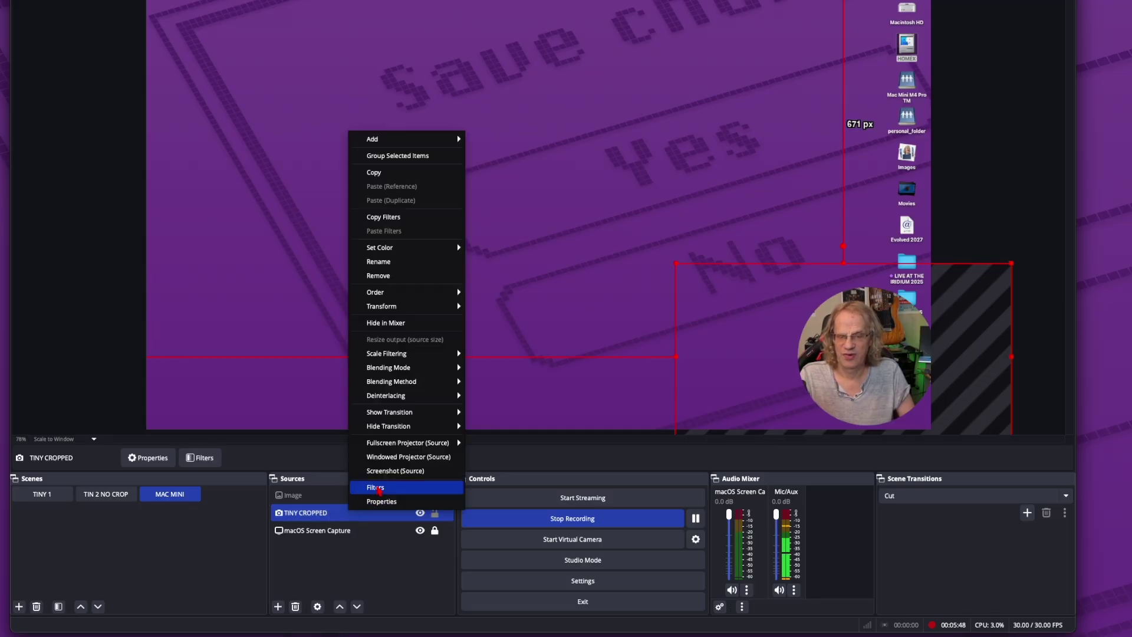
pyautogui.click(379, 488)
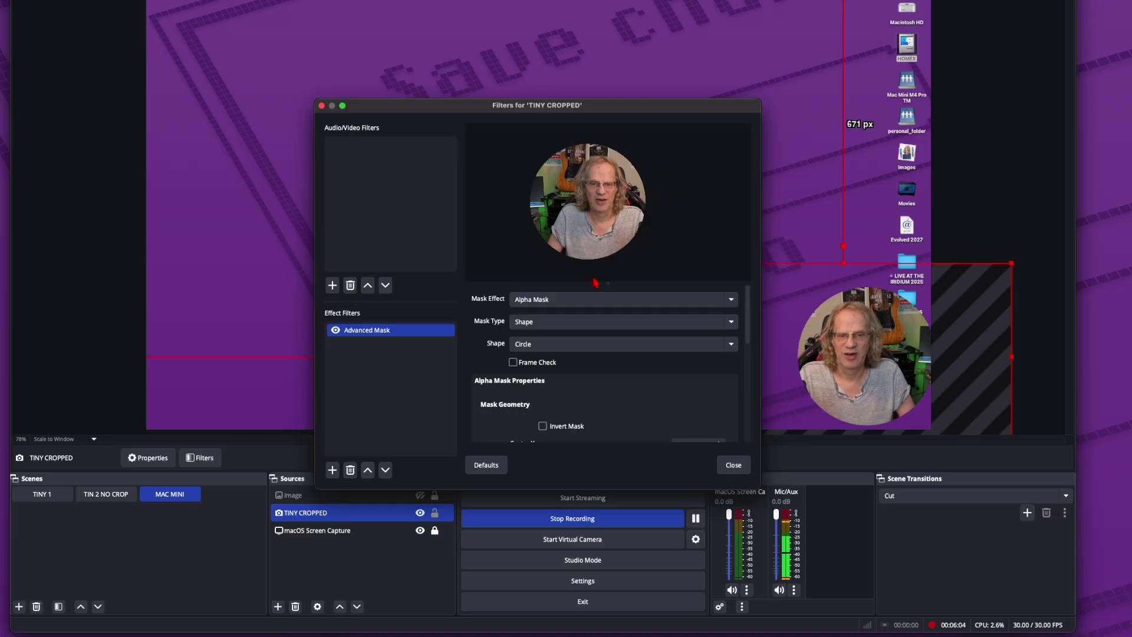
pyautogui.click(575, 323)
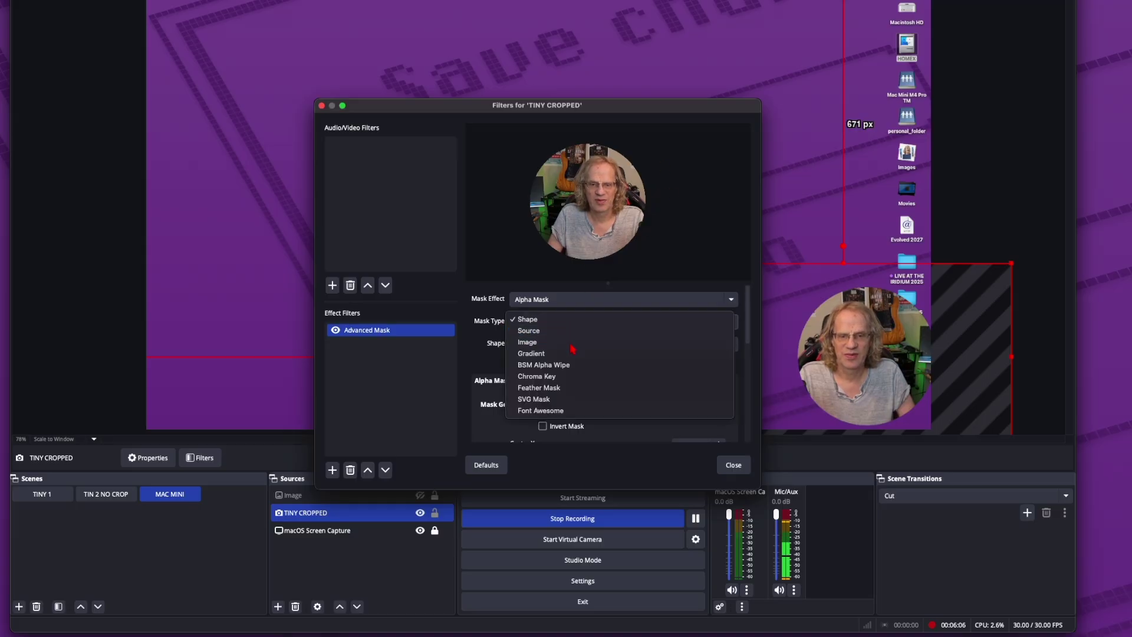
pyautogui.press('Escape')
pyautogui.click(566, 343)
pyautogui.click(566, 328)
pyautogui.click(566, 347)
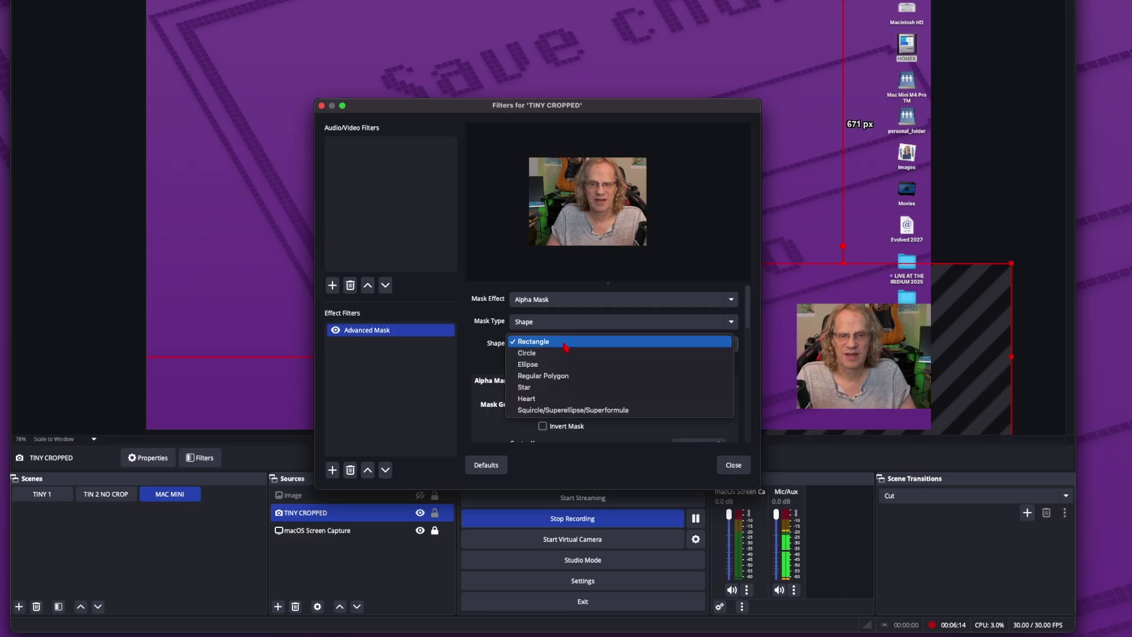
pyautogui.click(569, 366)
# Try Regular Polygon, Star and Squircle mask shapes, then settle on Circle.
pyautogui.click(571, 348)
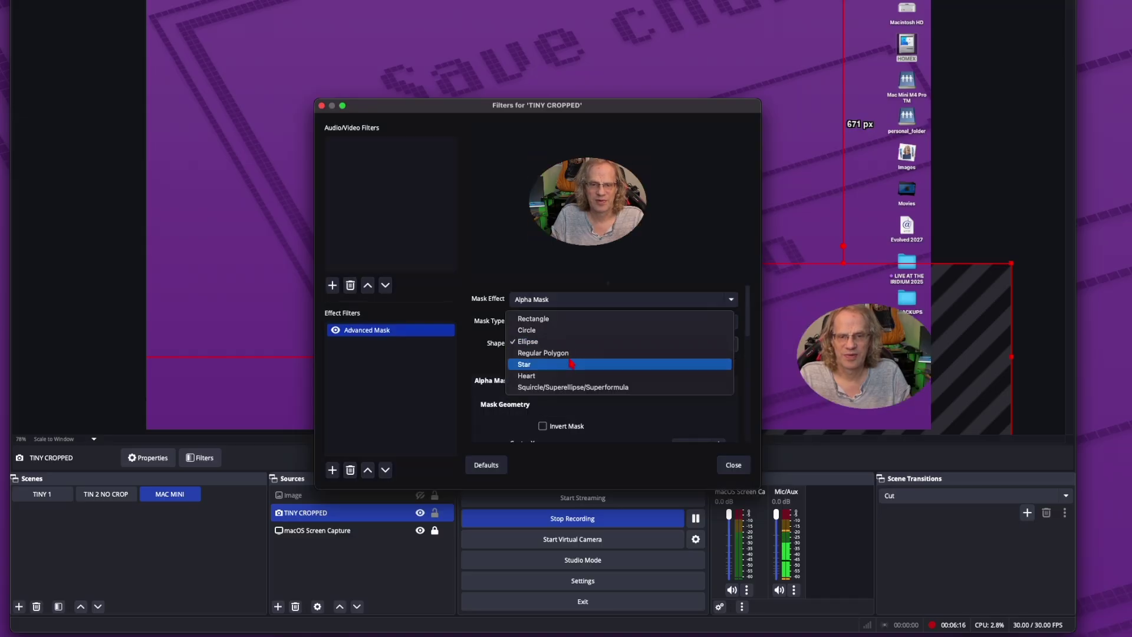
pyautogui.click(573, 352)
pyautogui.click(569, 345)
pyautogui.click(568, 354)
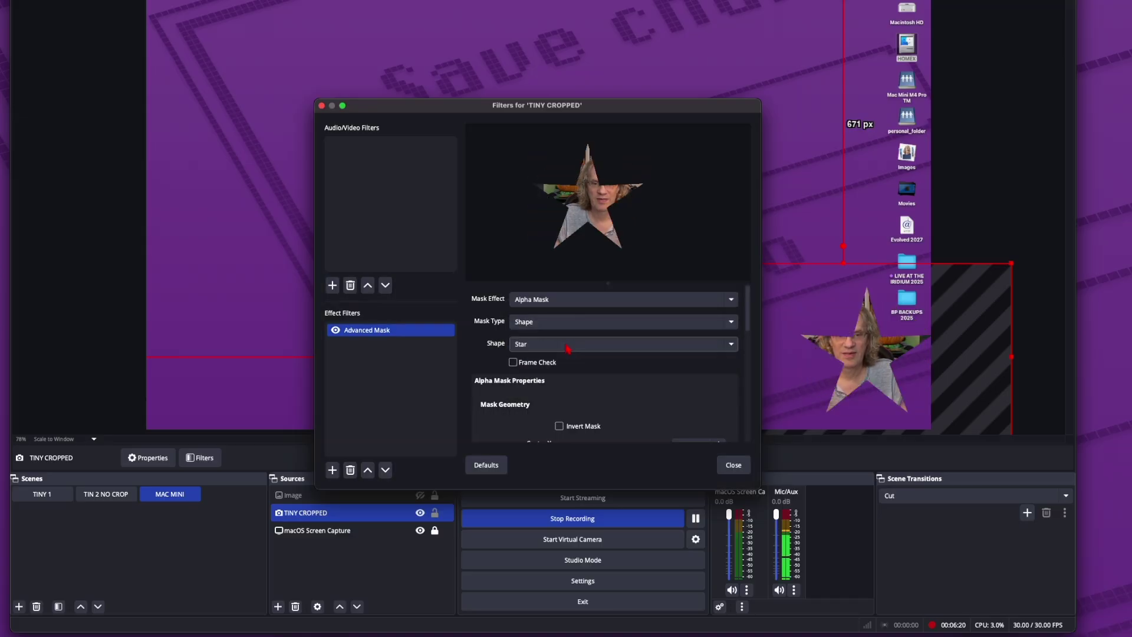
pyautogui.click(567, 346)
pyautogui.click(590, 354)
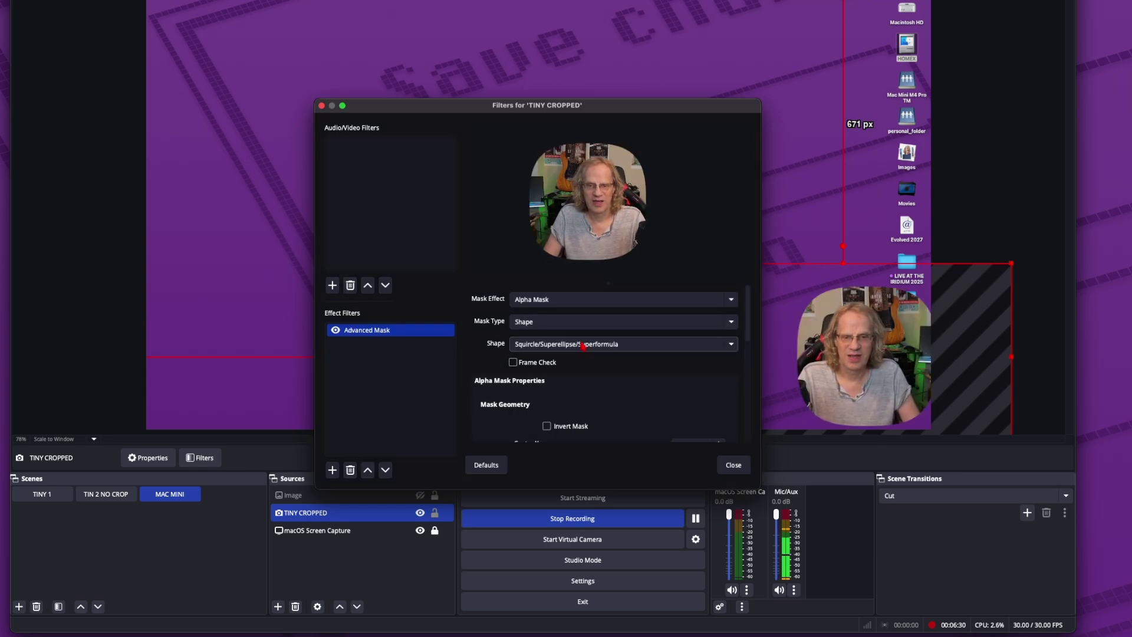
pyautogui.click(583, 347)
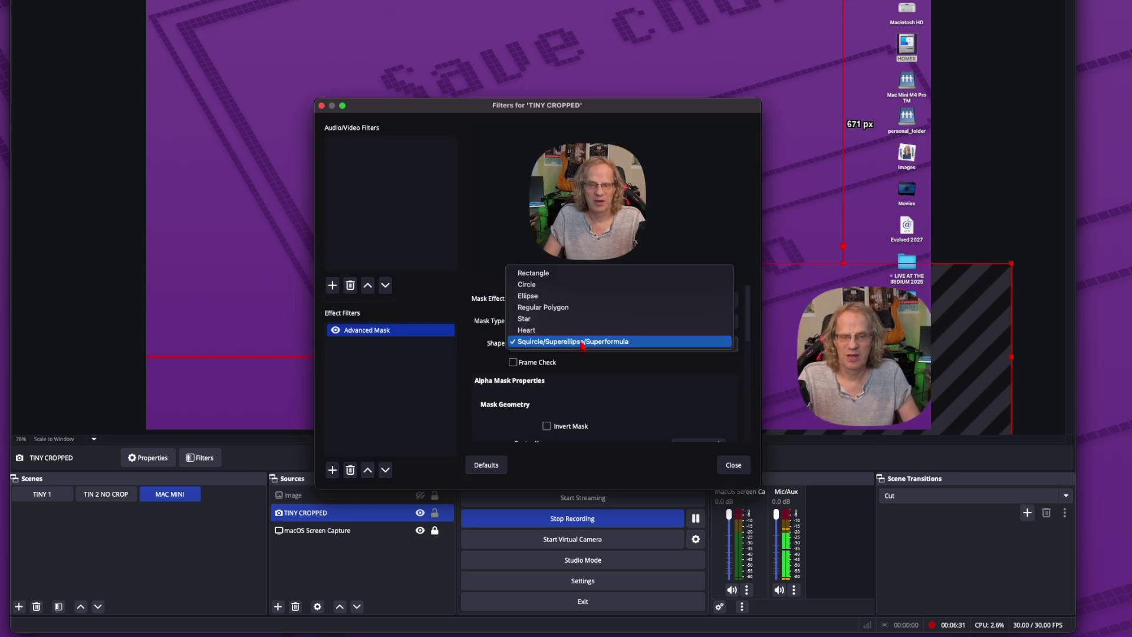
pyautogui.click(593, 284)
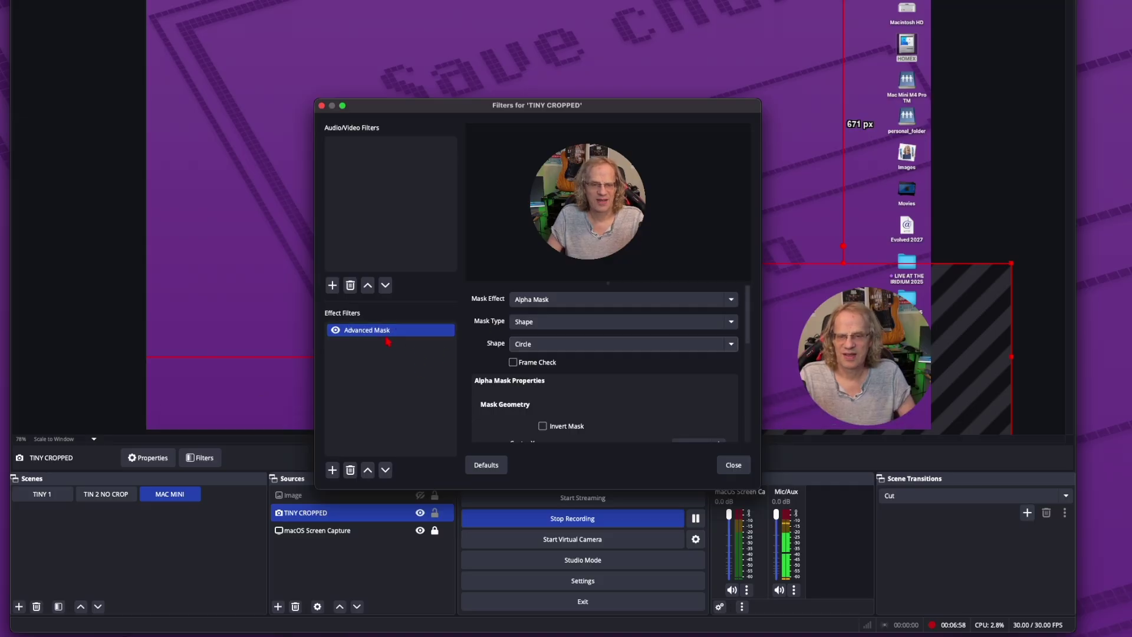
# Add a Background Removal filter to TINY CROPPED, disable it, and keep Advanced Mask enabled.
pyautogui.click(333, 472)
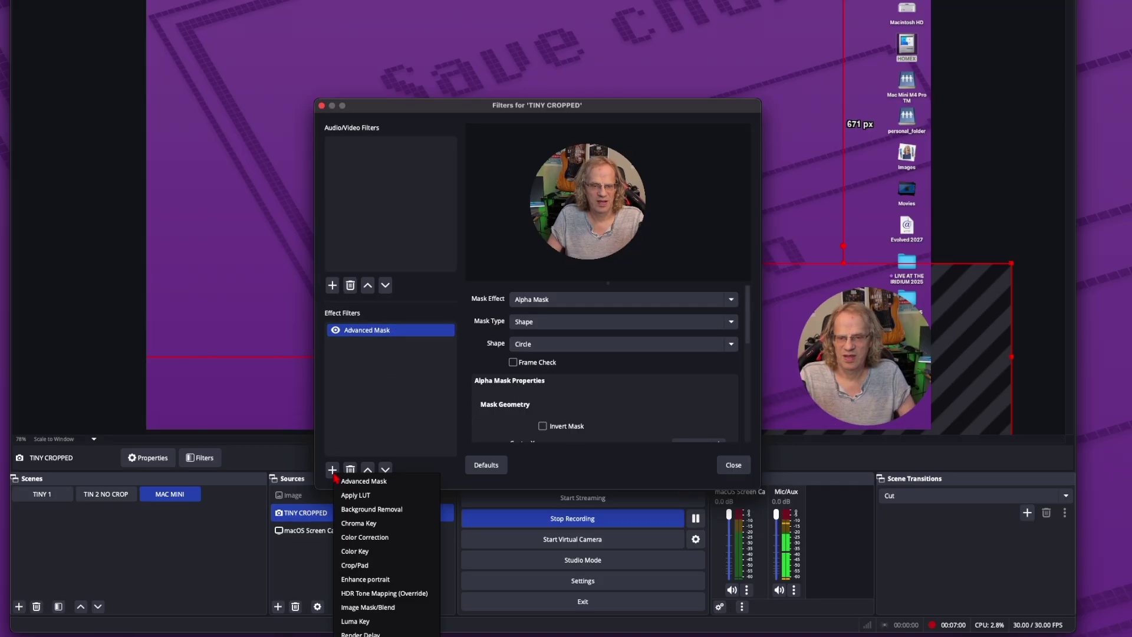
pyautogui.click(389, 509)
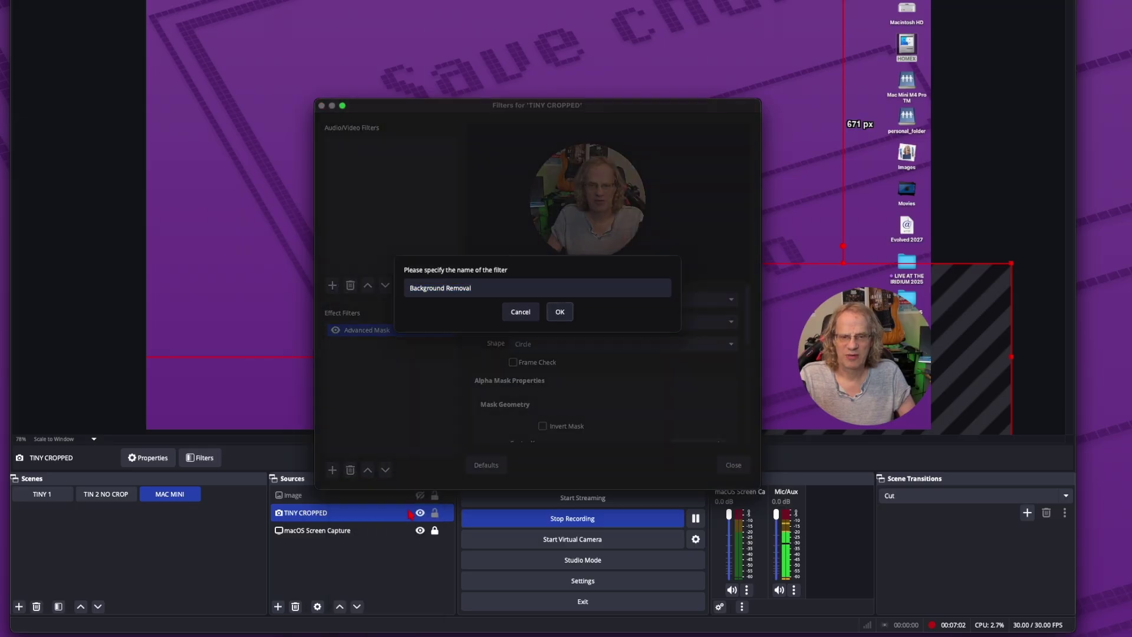
pyautogui.click(560, 311)
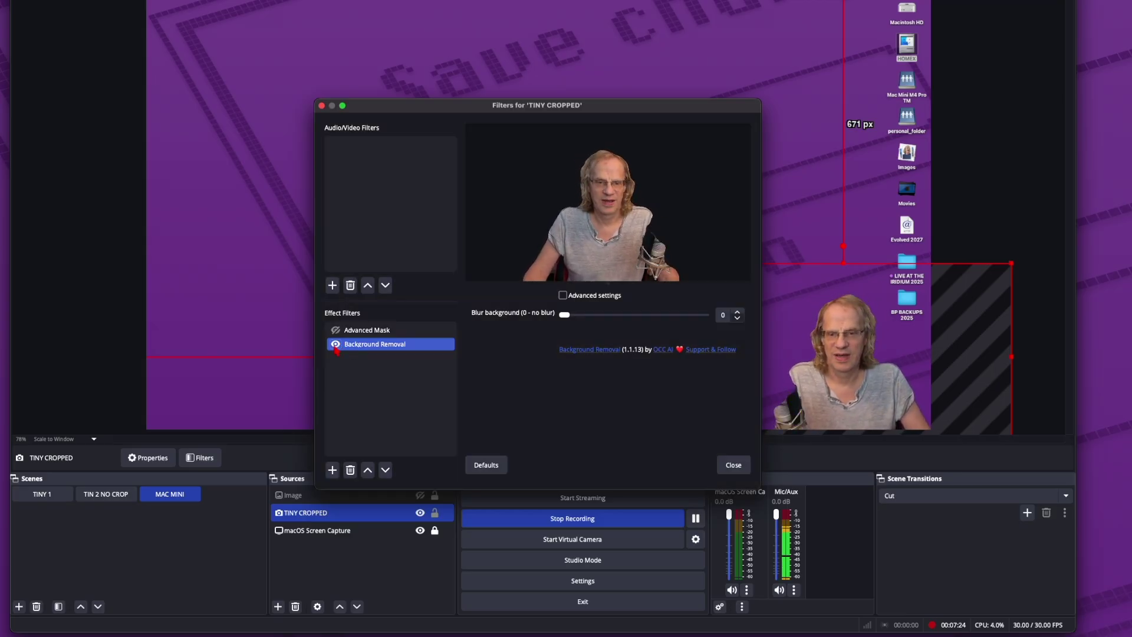
pyautogui.click(336, 344)
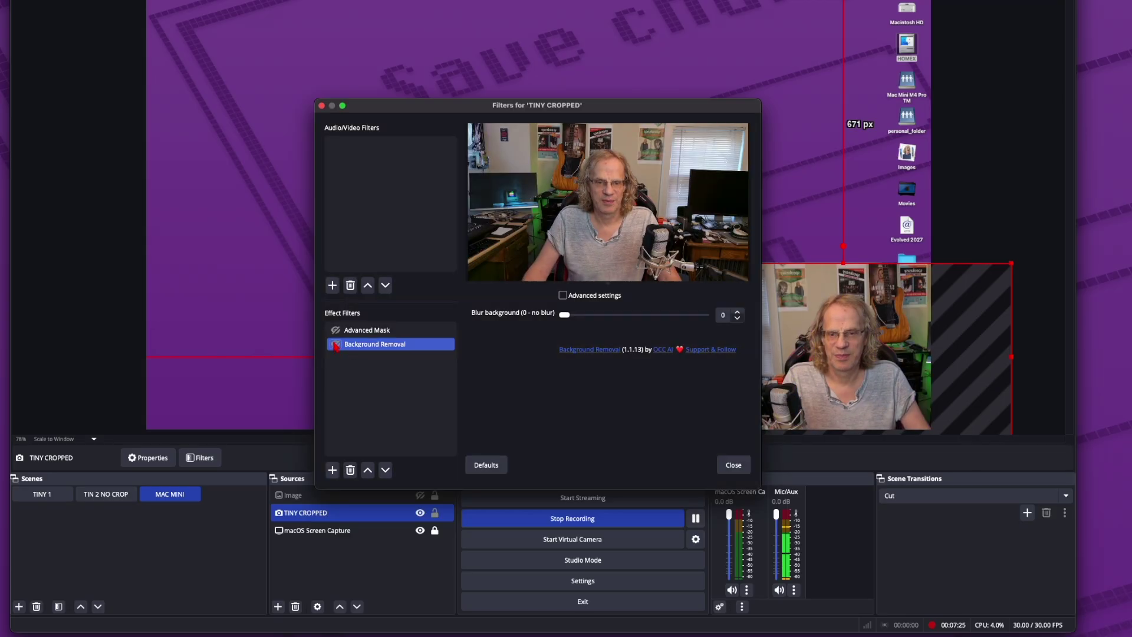
pyautogui.click(336, 329)
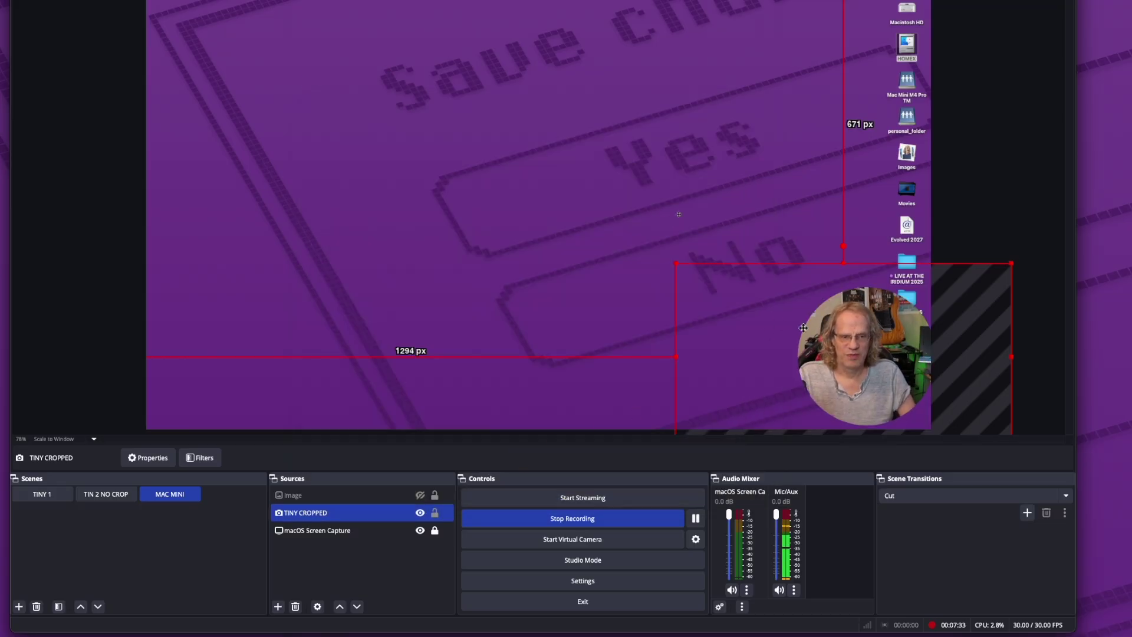
# Drag the round TINY CROPPED webcam slightly left, then nudge it right and down.
pyautogui.moveTo(803, 328)
pyautogui.mouseDown()
pyautogui.moveTo(690, 285)
pyautogui.moveTo(747, 307)
pyautogui.moveTo(504, 290)
pyautogui.moveTo(520, 289)
pyautogui.moveTo(162, 331)
pyautogui.moveTo(791, 329)
pyautogui.mouseUp()
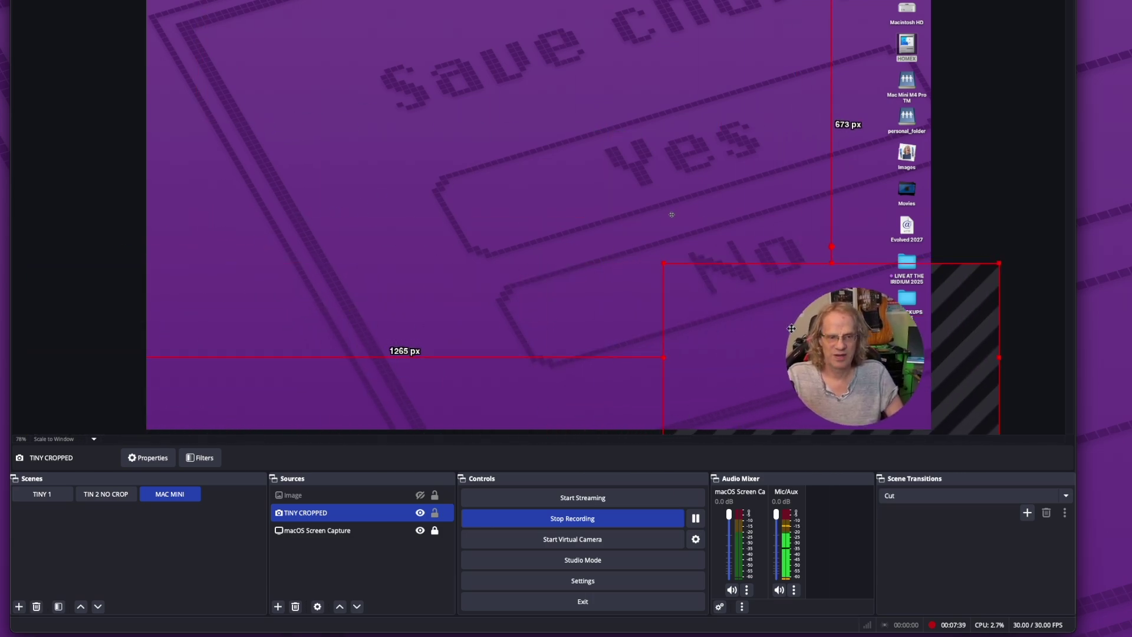
pyautogui.moveTo(791, 328); pyautogui.dragTo(796, 330)
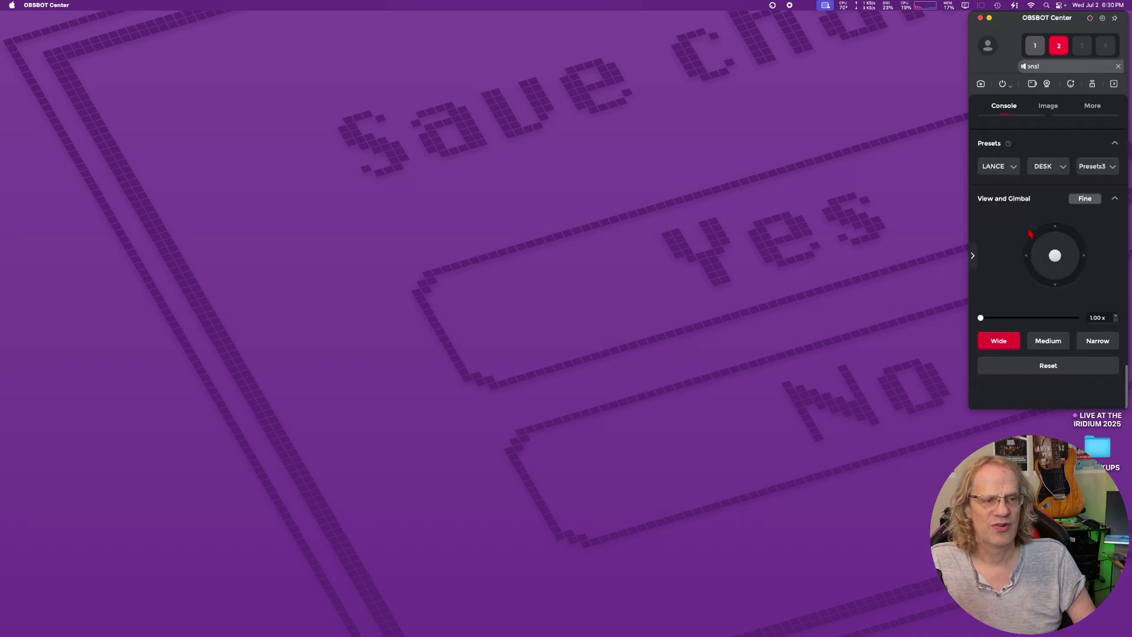
# Switch camera 2's gimbal to Coarse and pan/tilt it down-right, then slightly upward.
pyautogui.click(1050, 107)
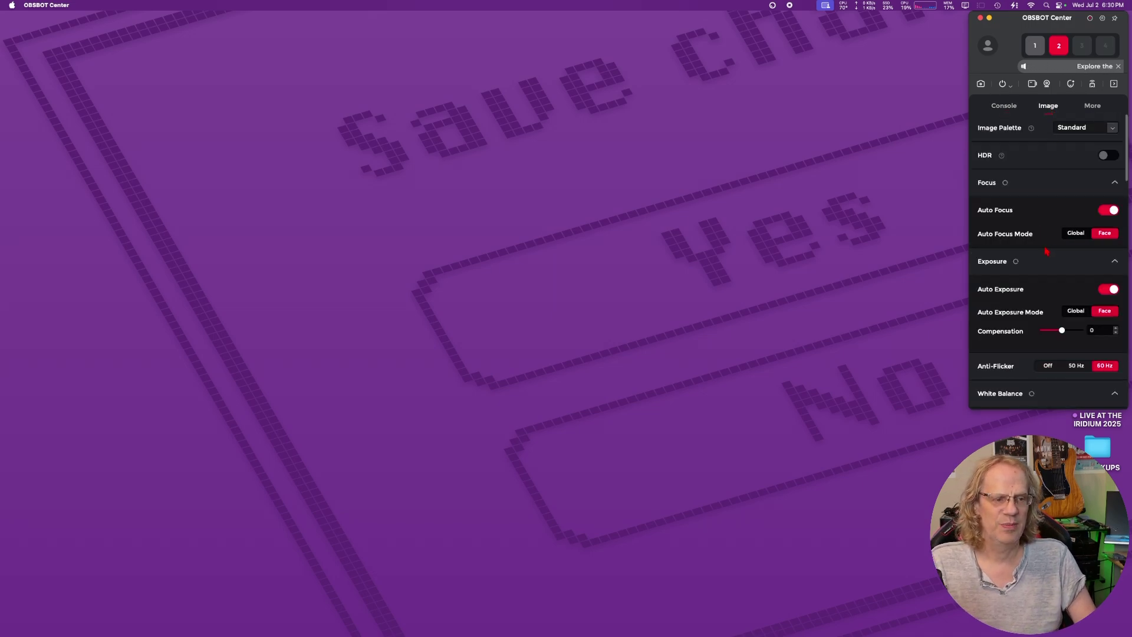
pyautogui.click(1007, 109)
pyautogui.scroll(-5, 1072, 261)
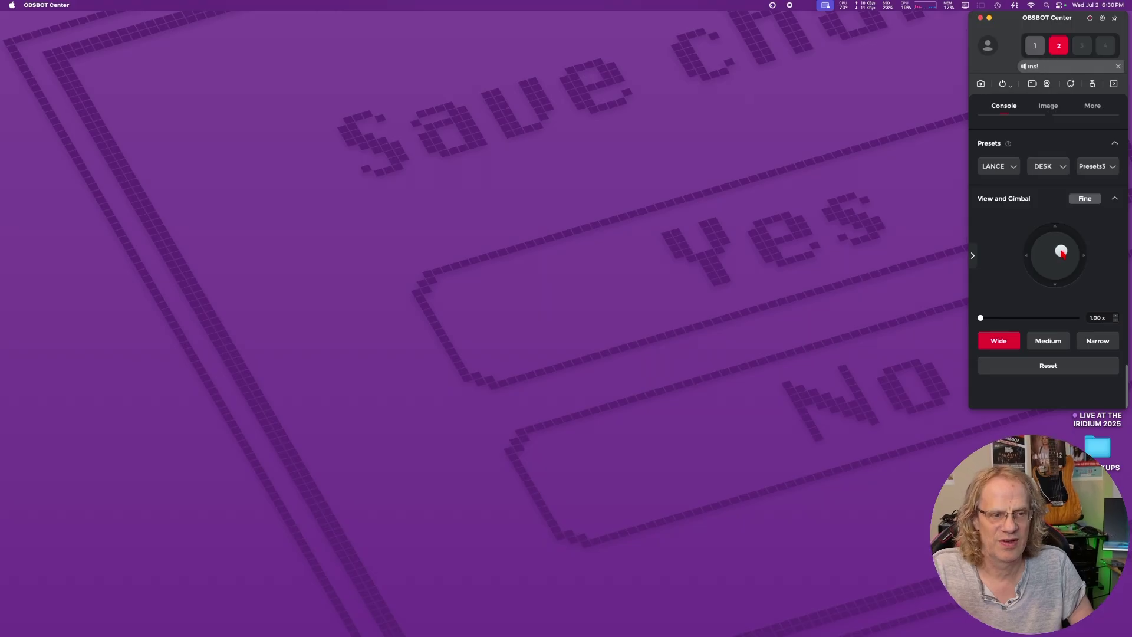
pyautogui.moveTo(1065, 249); pyautogui.dragTo(1062, 265)
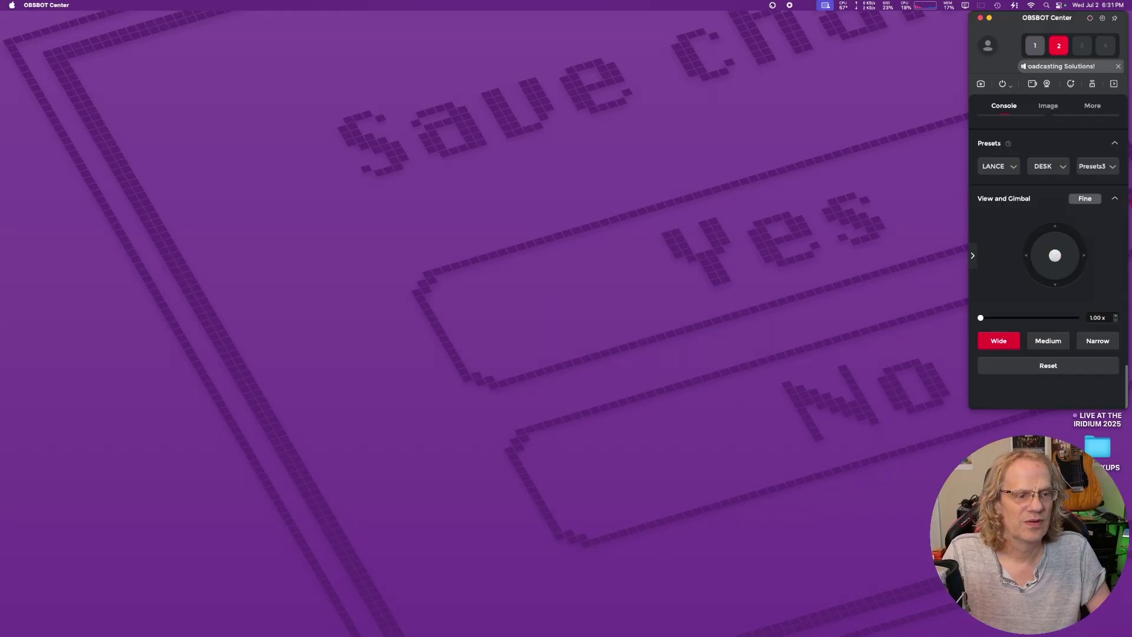
pyautogui.click(1086, 199)
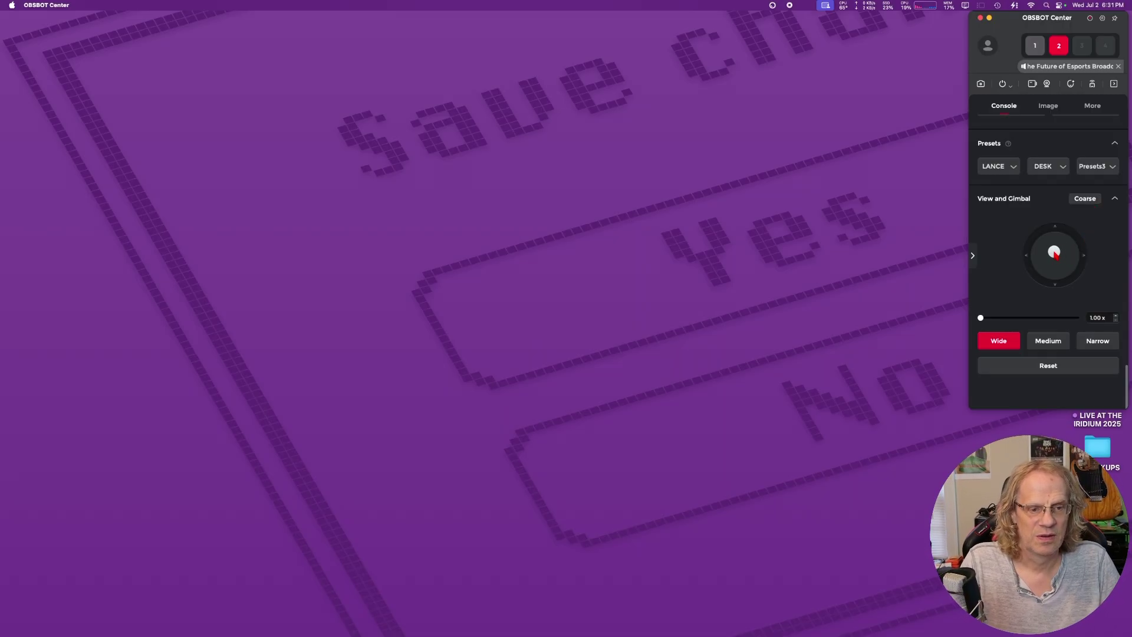
pyautogui.moveTo(1053, 257)
pyautogui.mouseDown()
pyautogui.moveTo(1057, 266)
pyautogui.moveTo(1059, 255)
pyautogui.moveTo(1049, 257)
pyautogui.mouseUp()
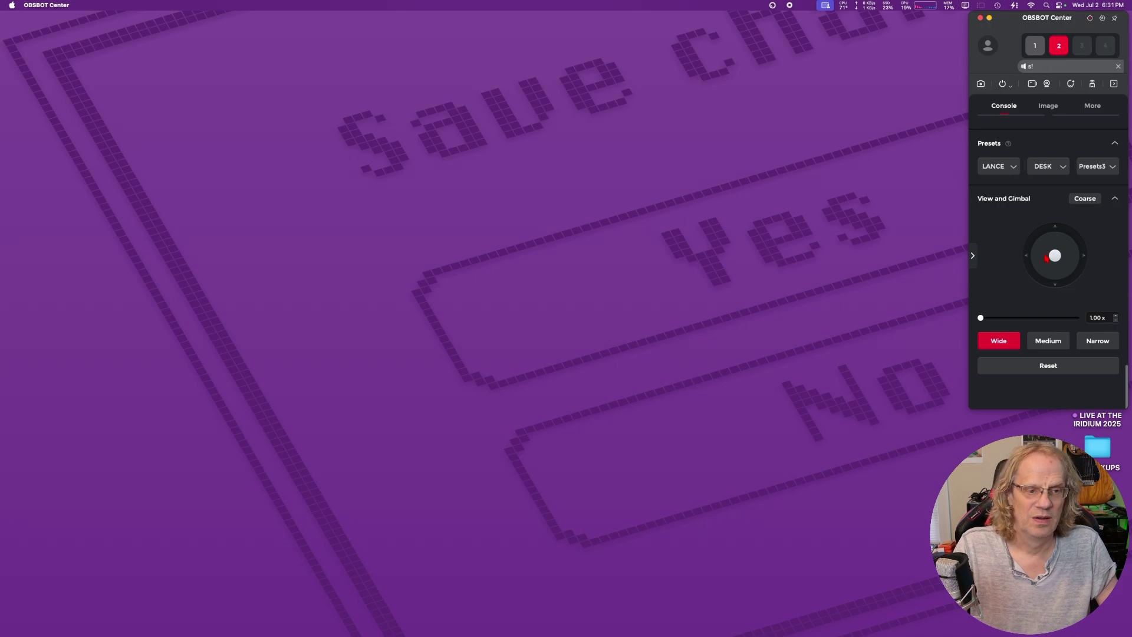
pyautogui.moveTo(1056, 252); pyautogui.dragTo(1056, 252)
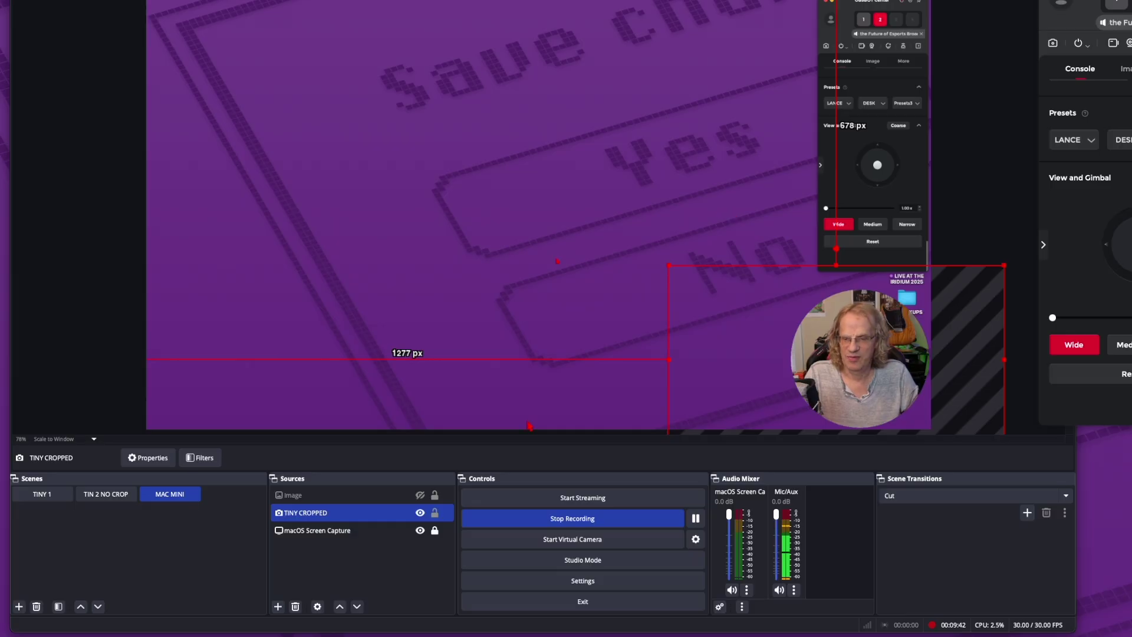
# Flip the TIN 2 NO CROP scene's camera horizontally to un-mirror it.
pyautogui.click(66, 494)
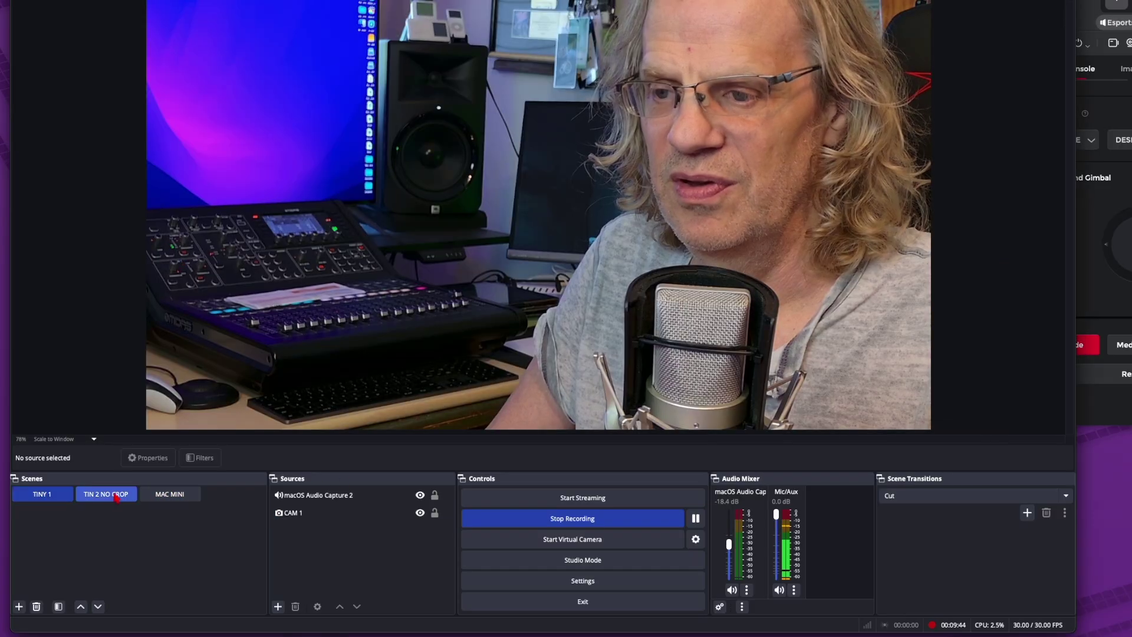
pyautogui.click(120, 496)
pyautogui.rightClick(120, 495)
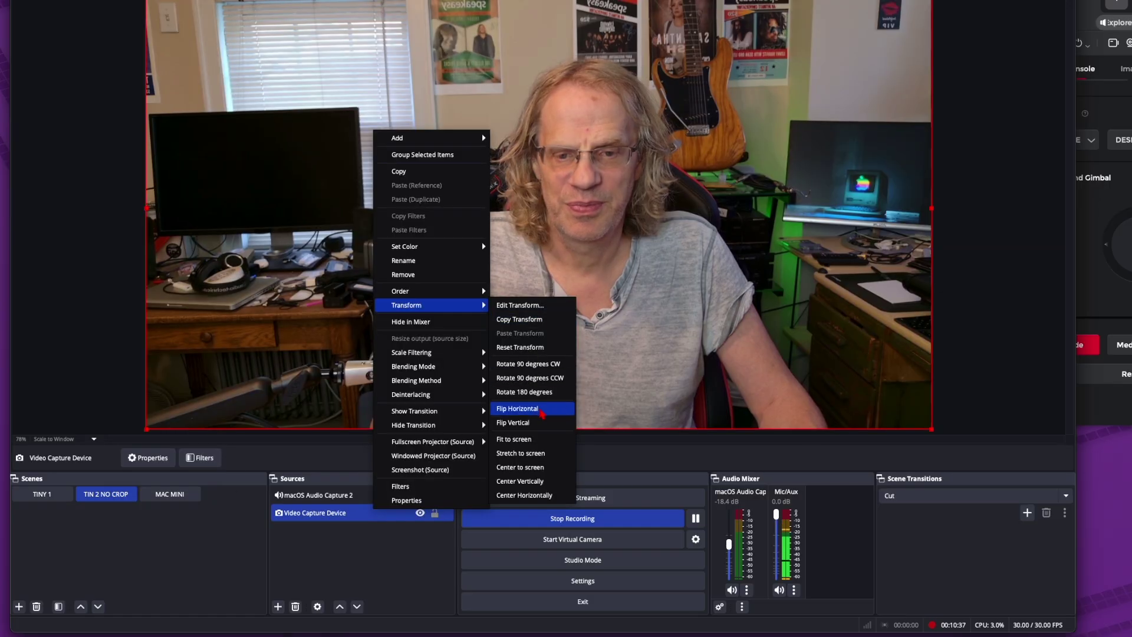
pyautogui.click(542, 414)
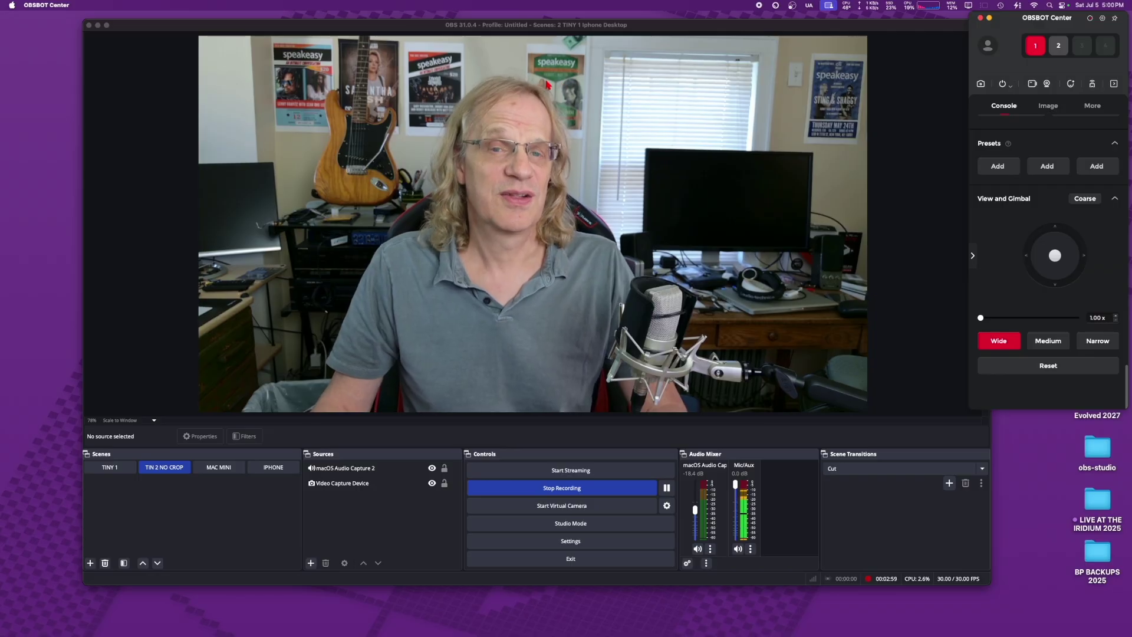
pyautogui.click(380, 32)
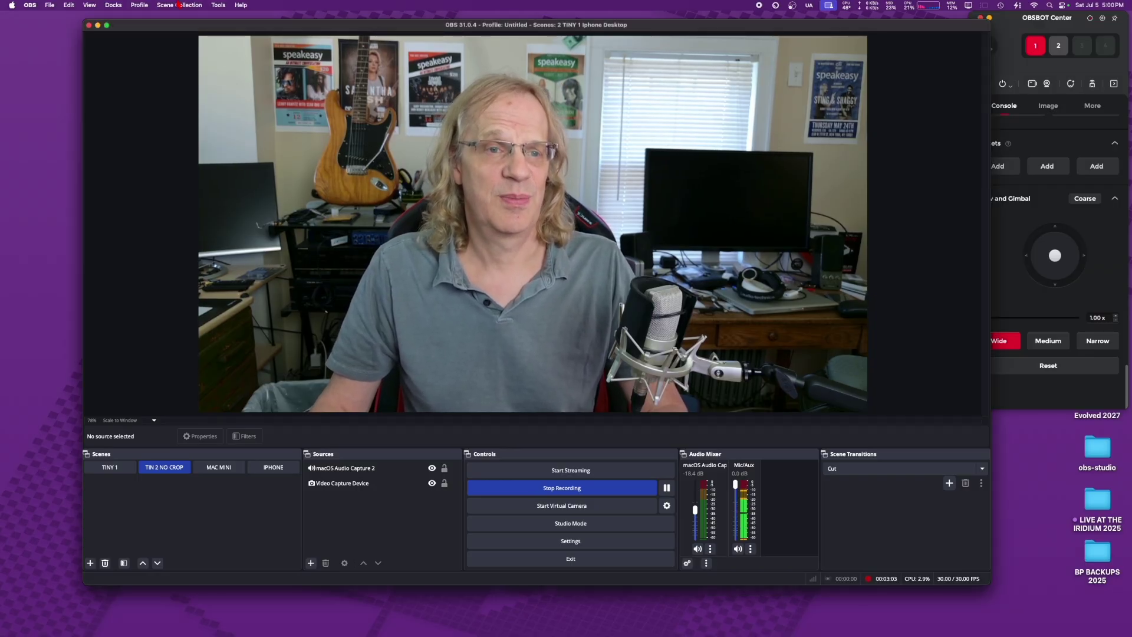
pyautogui.click(180, 5)
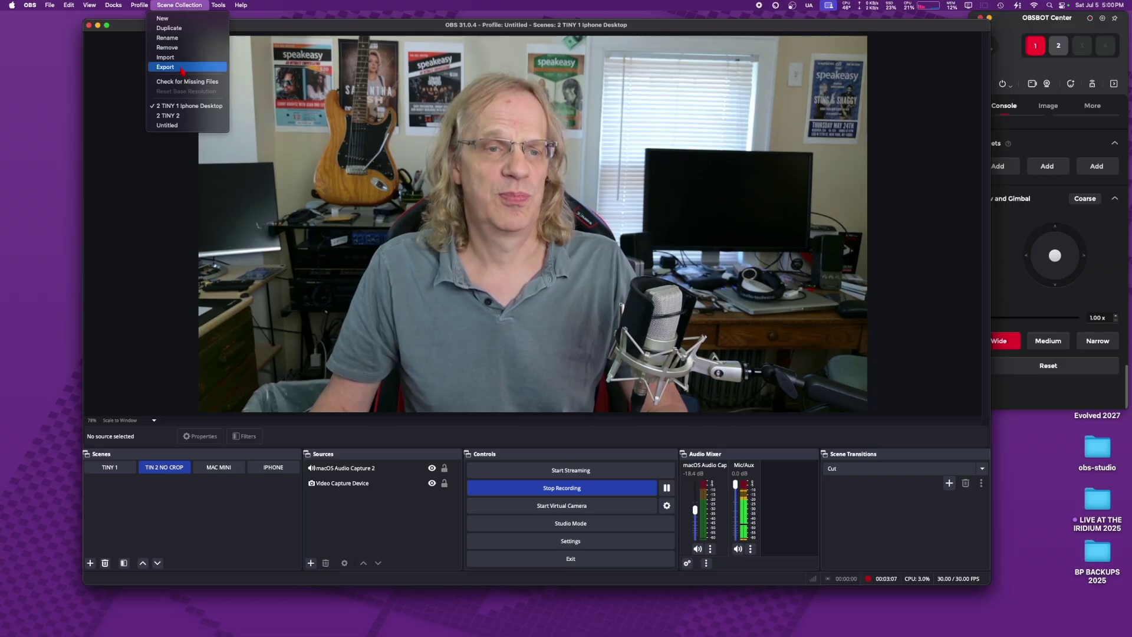
pyautogui.press('Escape')
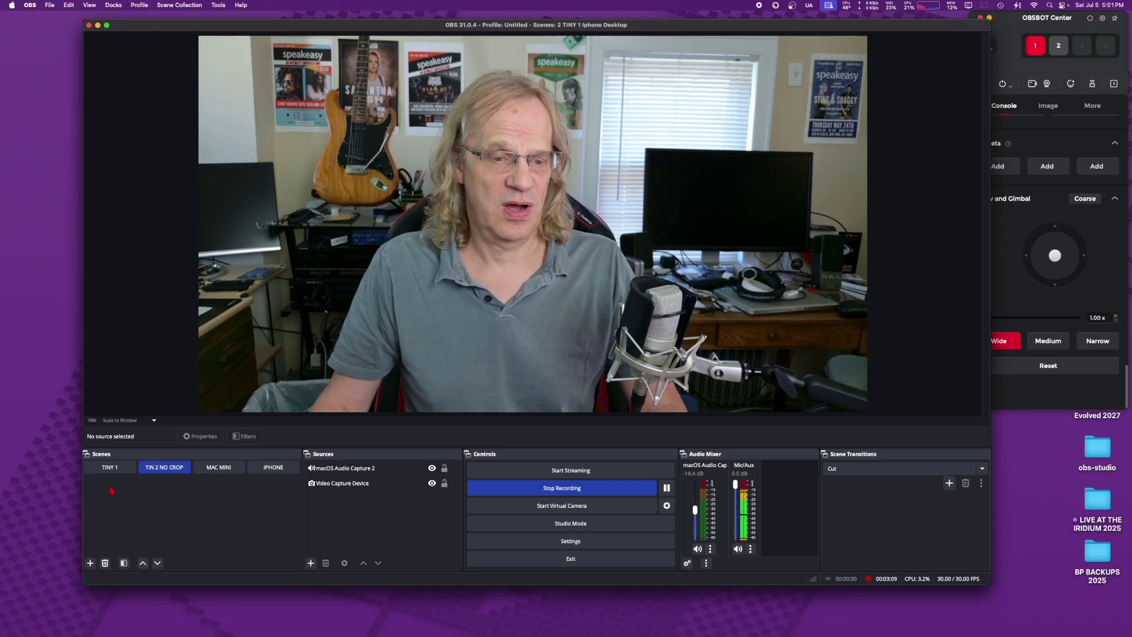
pyautogui.click(322, 470)
pyautogui.click(353, 508)
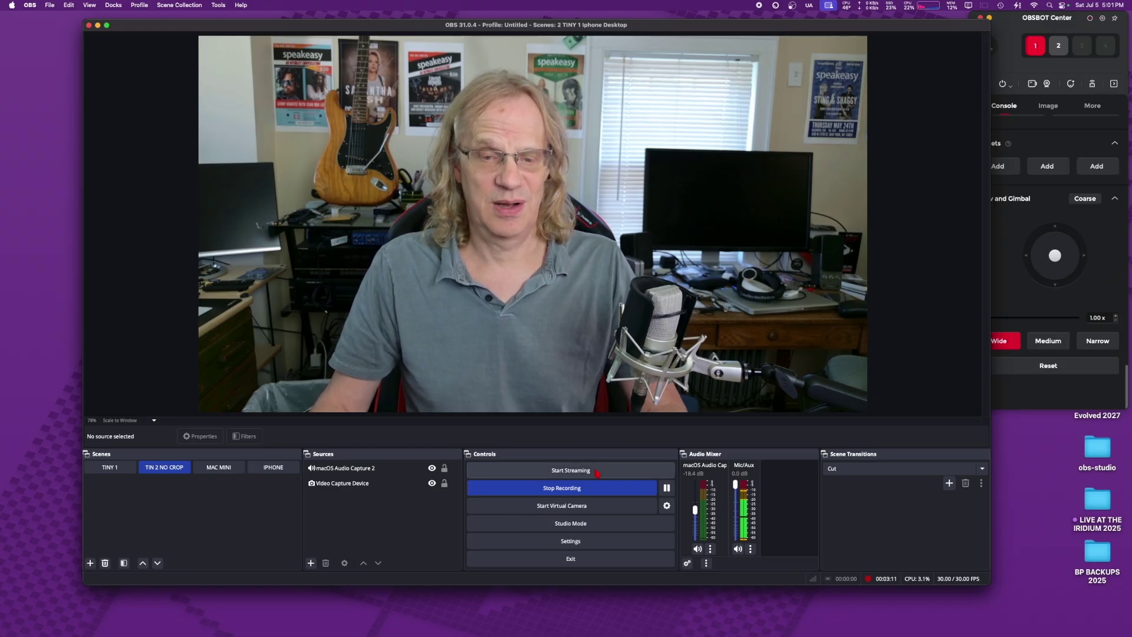
pyautogui.click(187, 5)
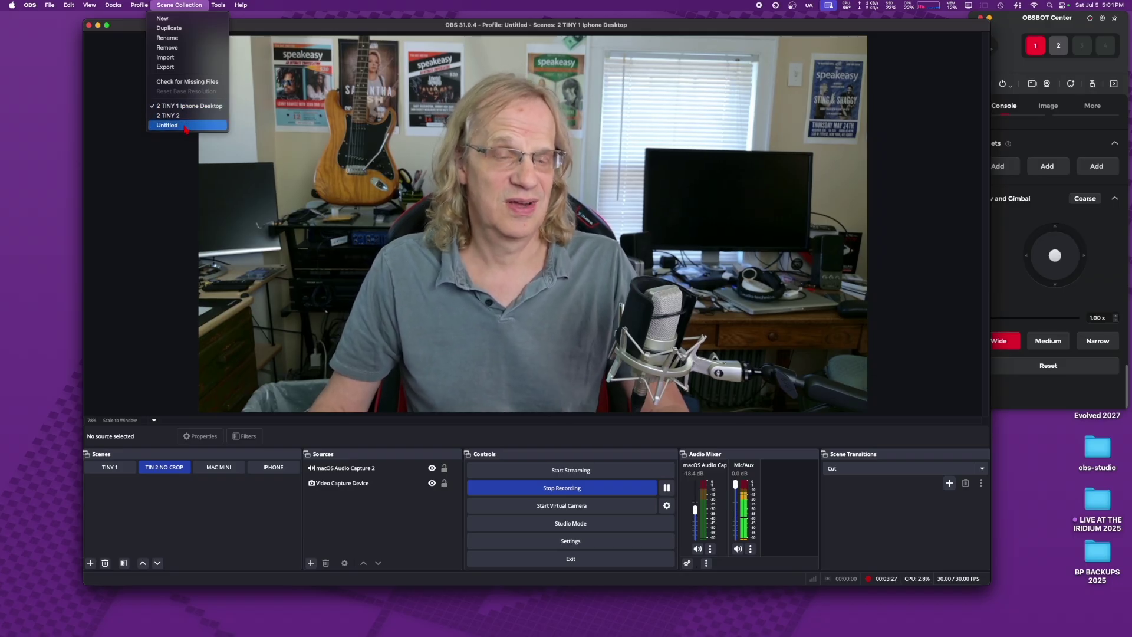
pyautogui.click(139, 5)
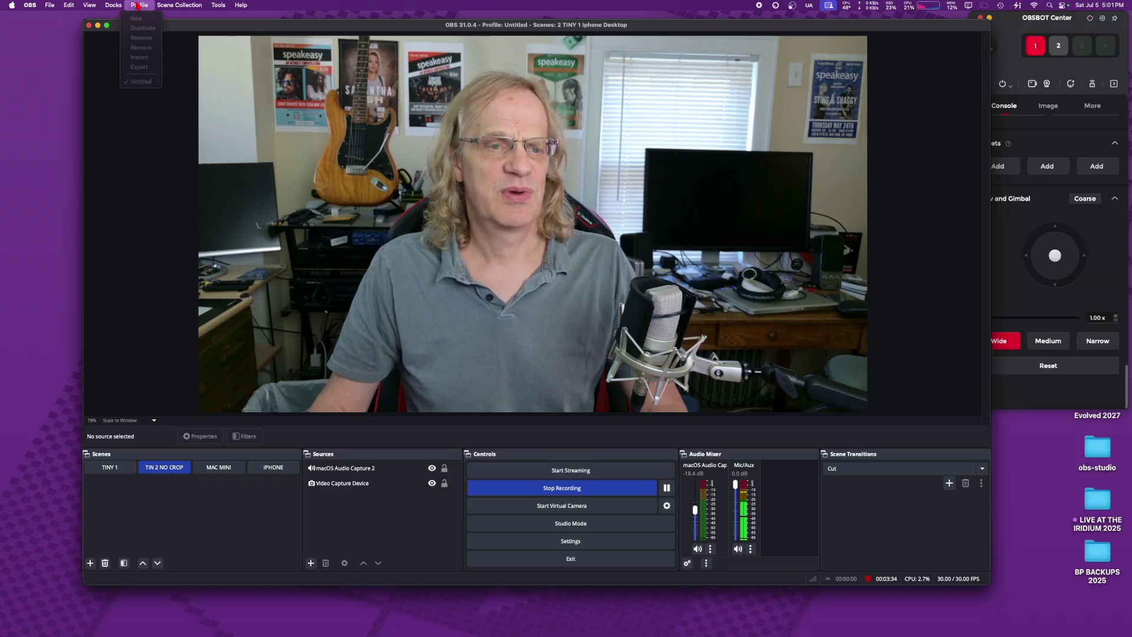
pyautogui.click(139, 5)
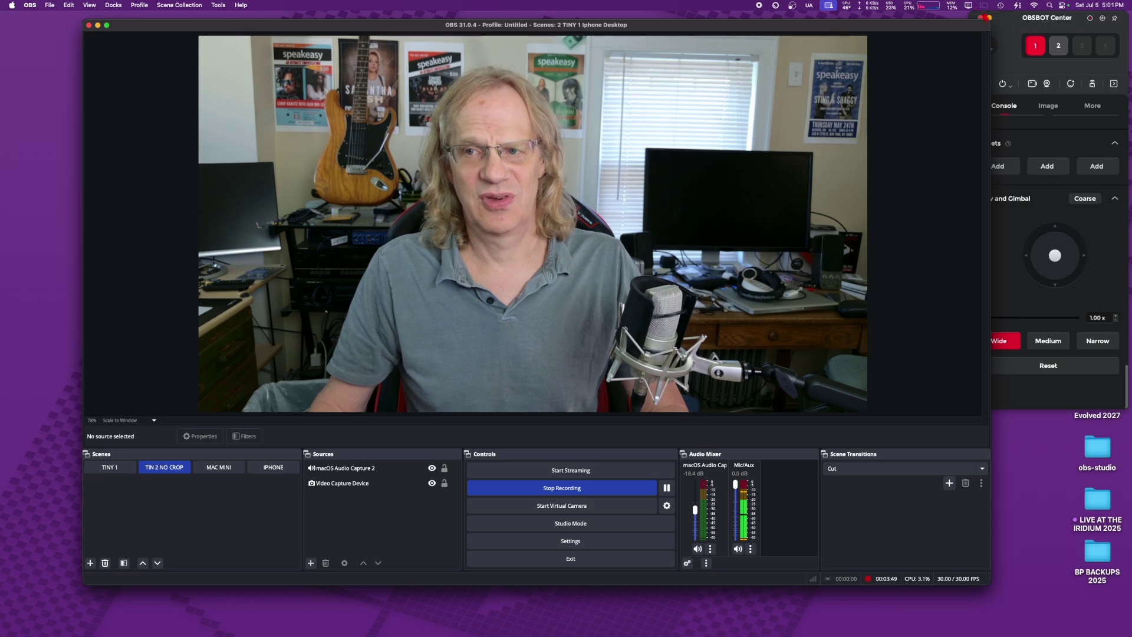
# Navigate Finder to HOMEX > Users > mini4pro > Library > Application Support > obs-studio.
pyautogui.press('F11')
pyautogui.doubleClick(1098, 81)
pyautogui.press('F11')
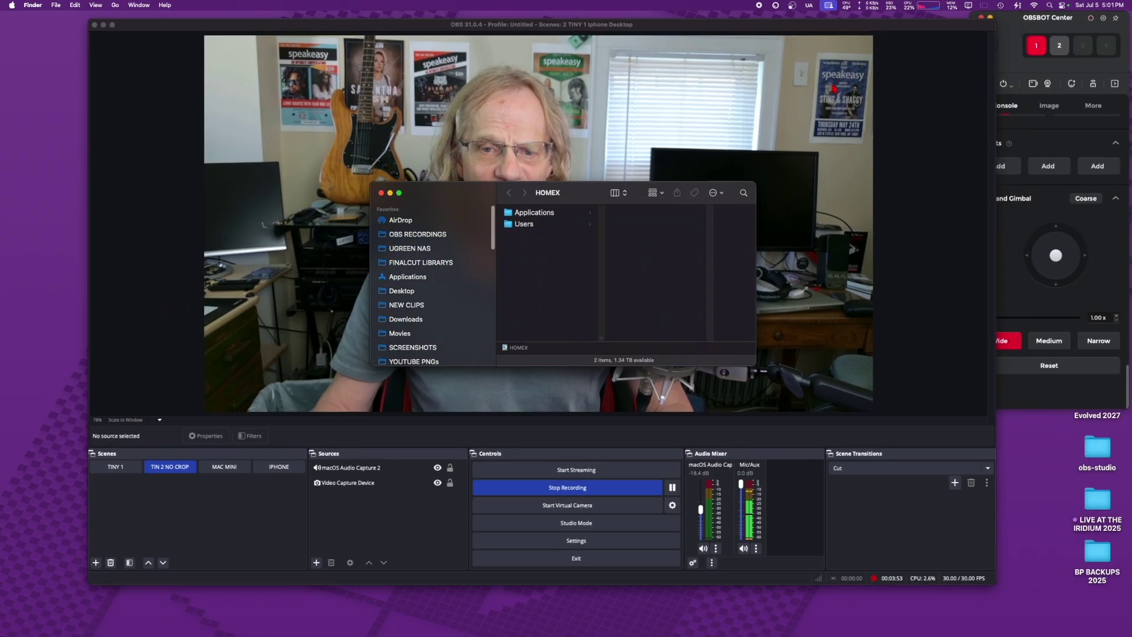
pyautogui.click(523, 223)
pyautogui.click(643, 214)
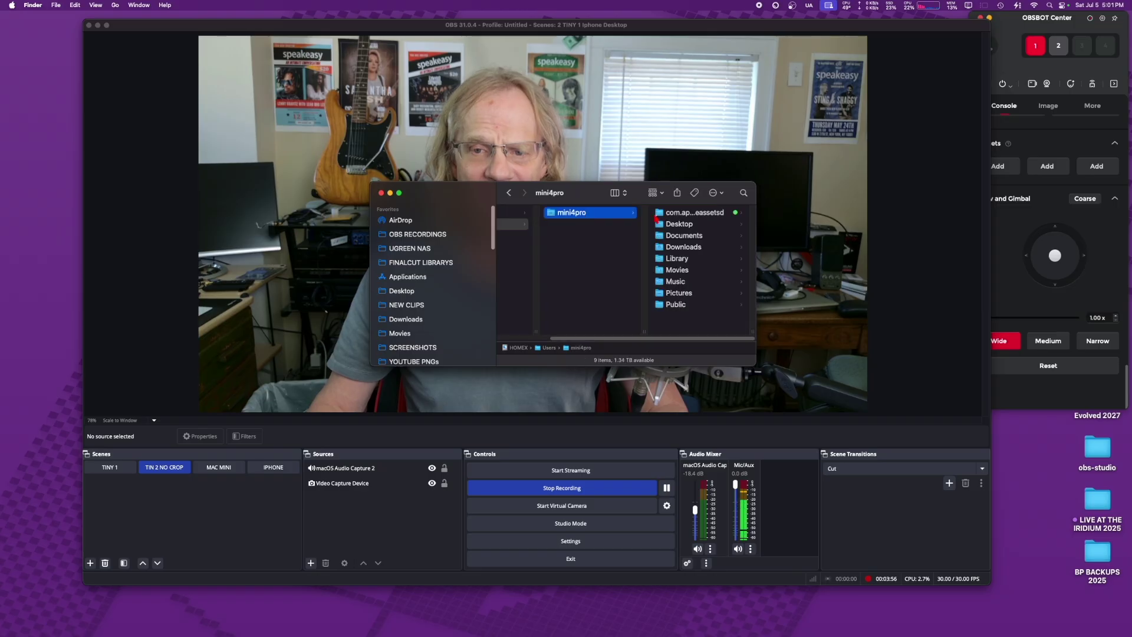
pyautogui.click(677, 259)
pyautogui.click(688, 259)
pyautogui.click(680, 267)
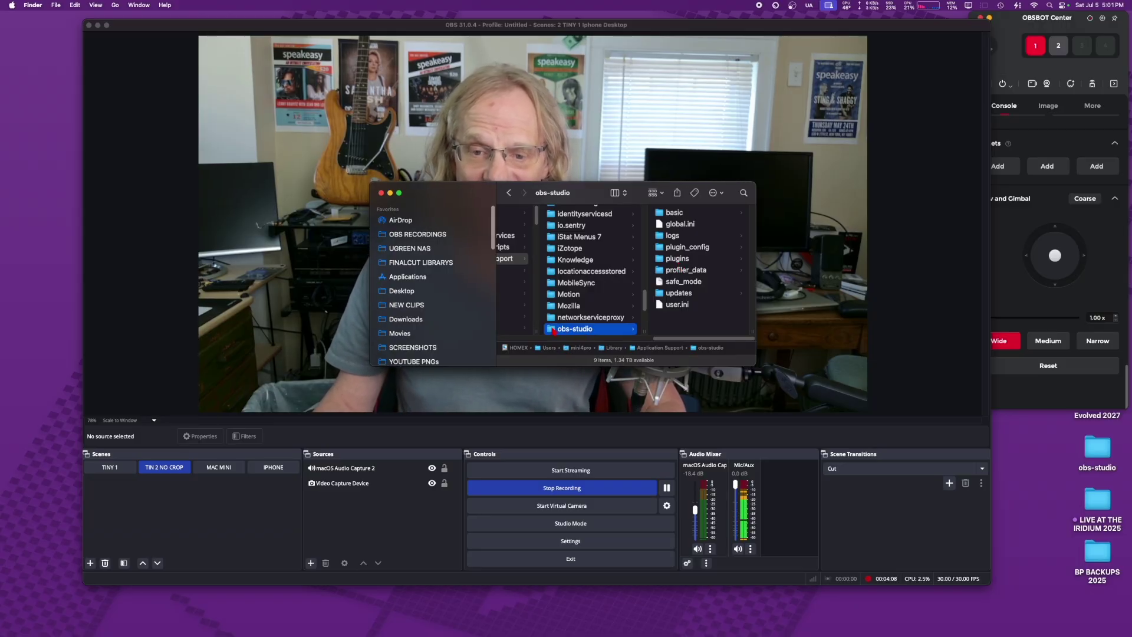
# Copy the obs-studio folder onto the desktop and close the obs-studio, OBS RECORDINGS and plugins windows.
pyautogui.moveTo(555, 331); pyautogui.dragTo(1037, 456)
pyautogui.press('Escape')
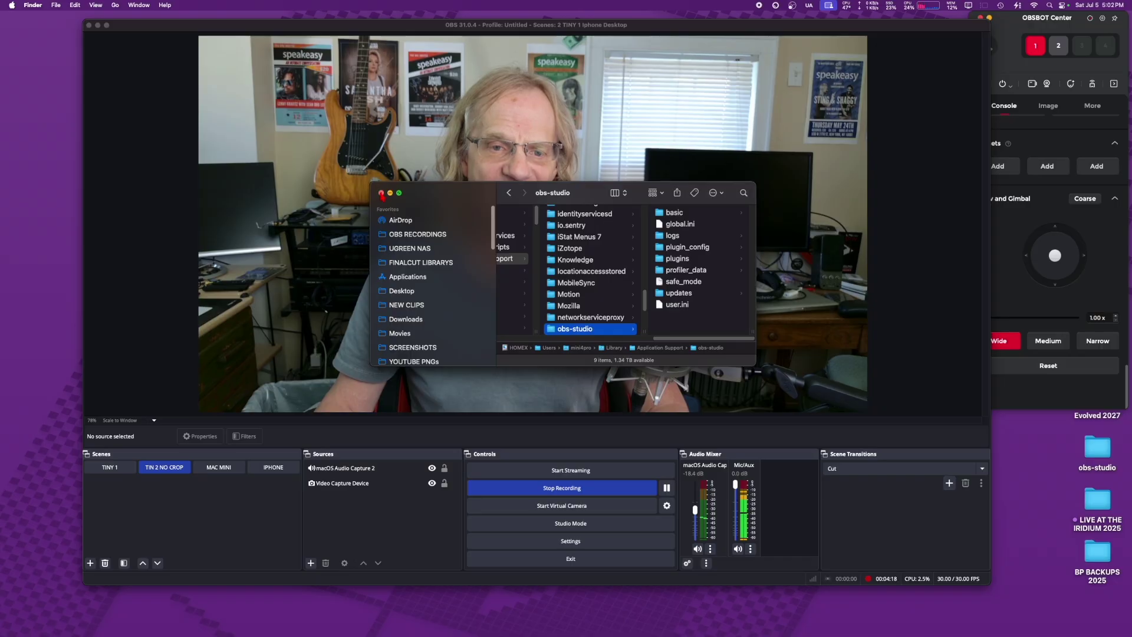
pyautogui.click(381, 194)
pyautogui.click(394, 206)
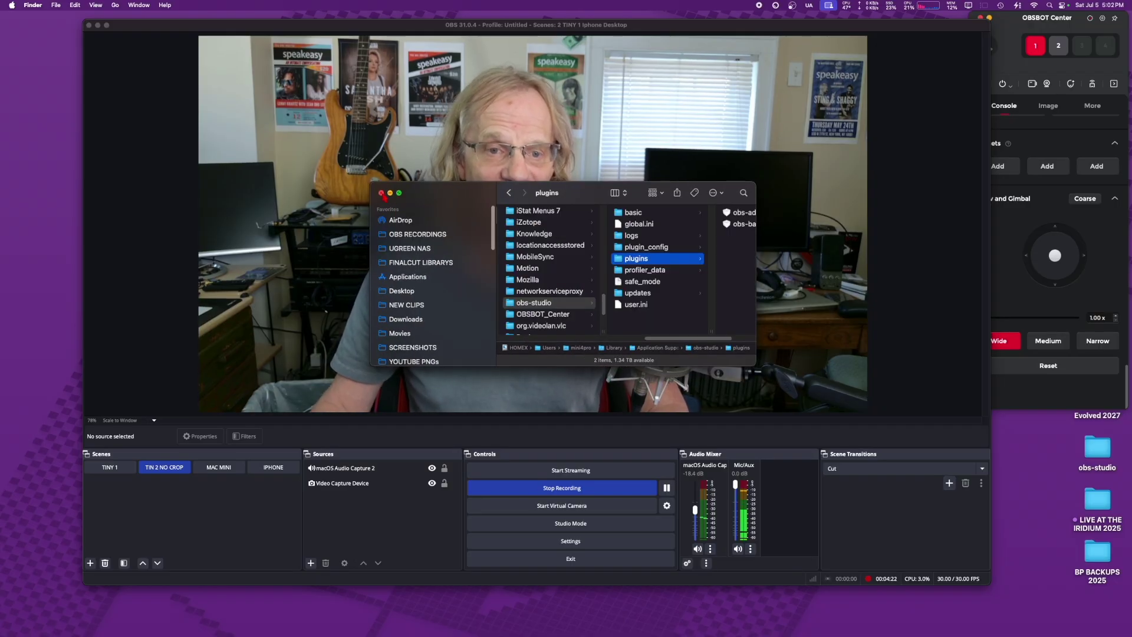
pyautogui.click(382, 192)
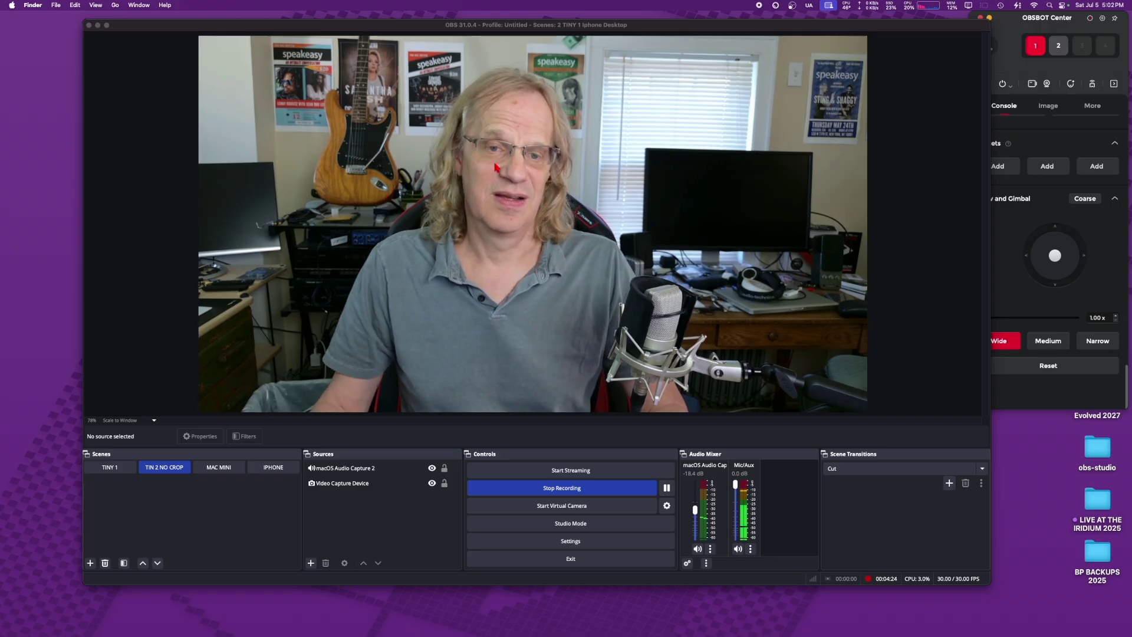
pyautogui.click(352, 26)
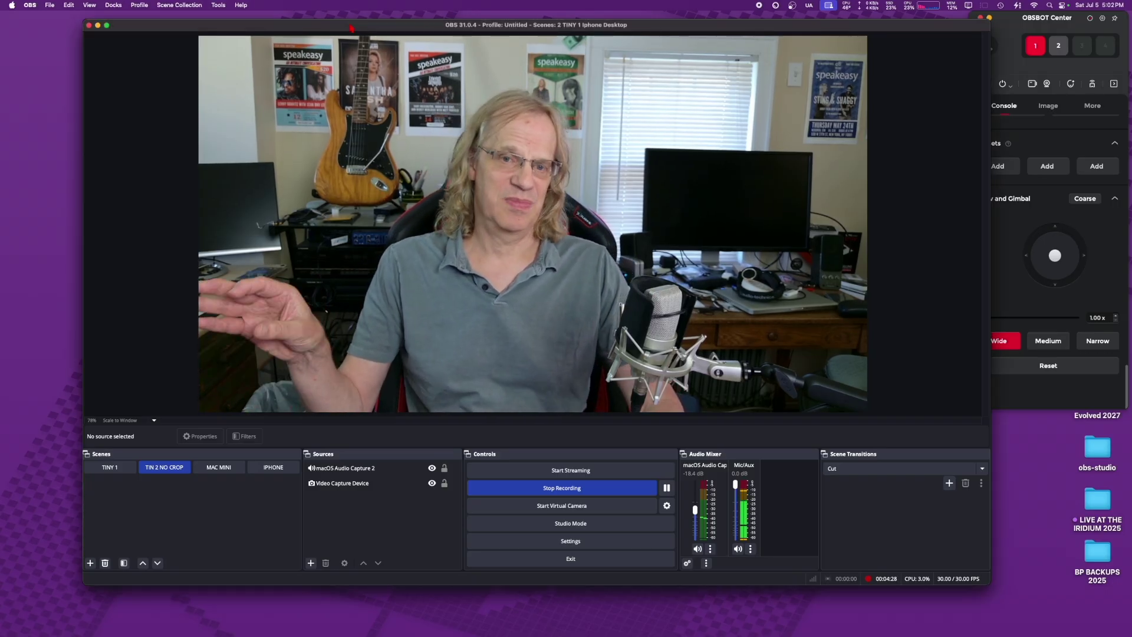
pyautogui.click(169, 6)
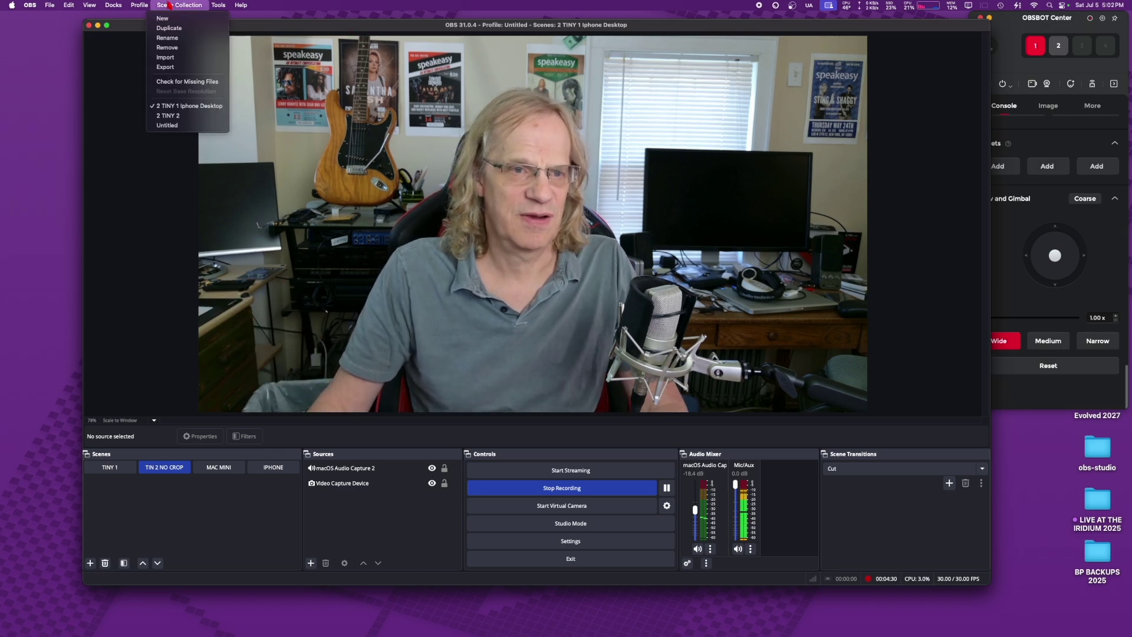
pyautogui.click(206, 5)
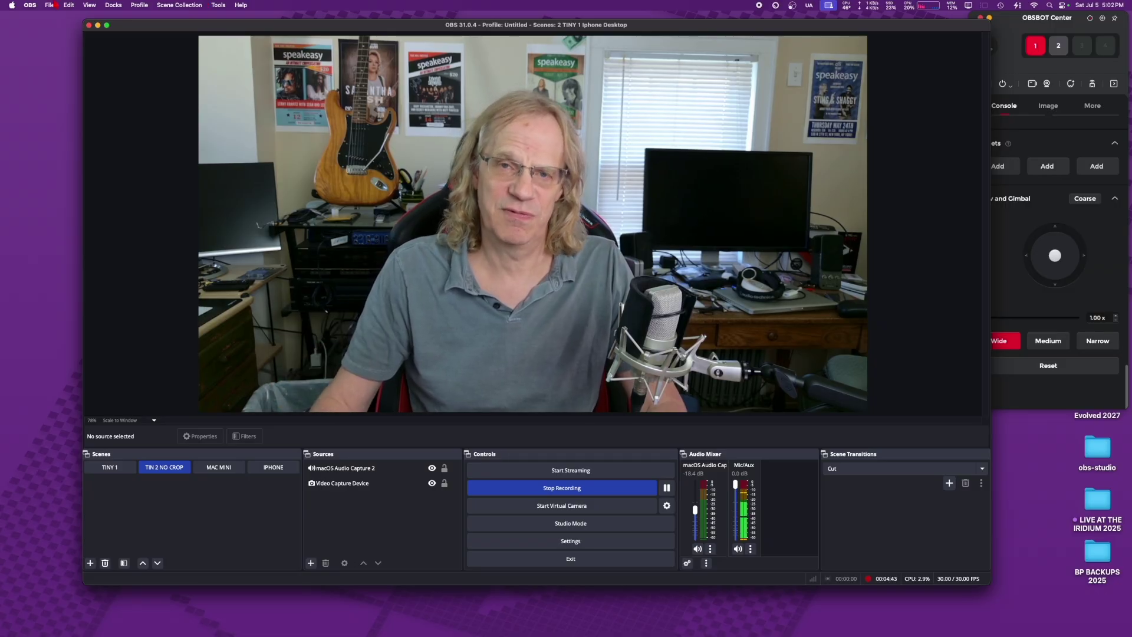
pyautogui.click(192, 5)
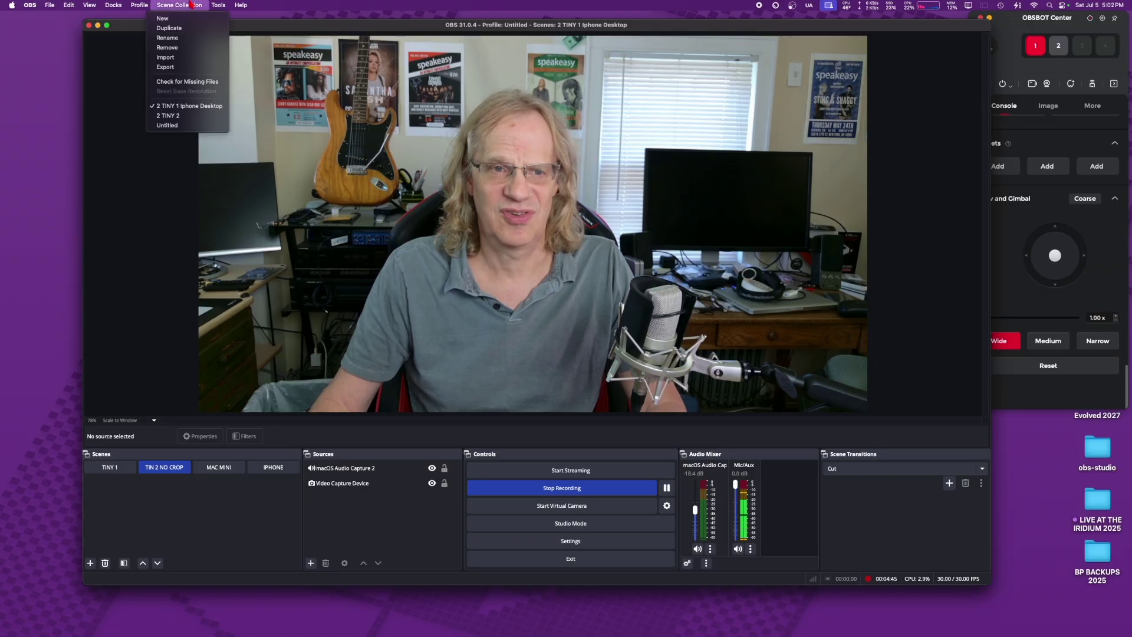
pyautogui.click(159, 5)
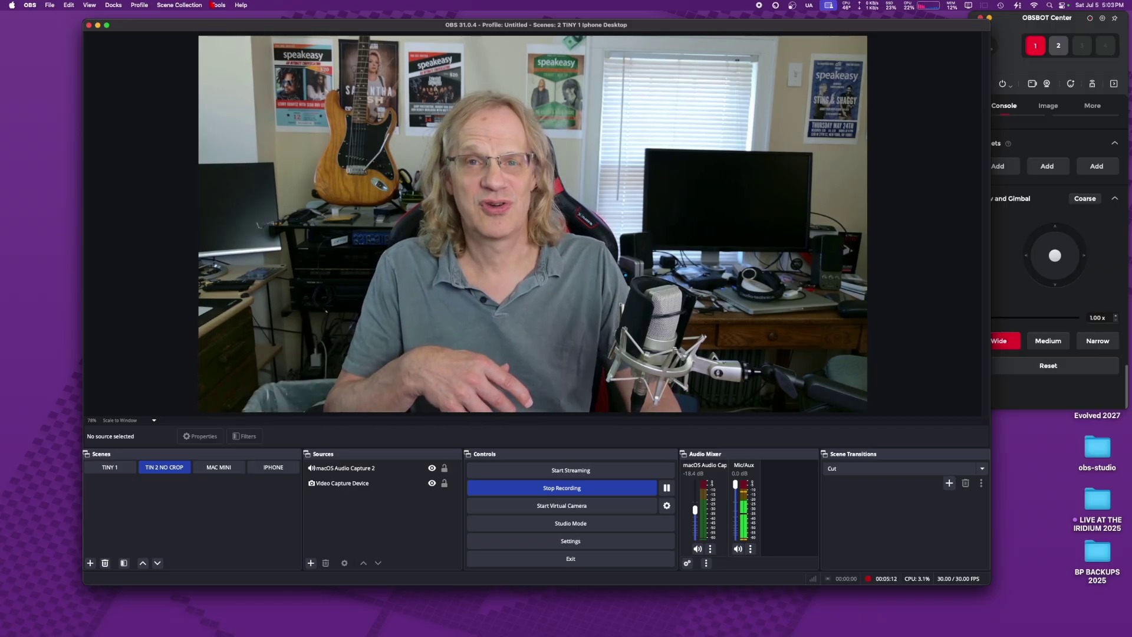
pyautogui.hotkey('ctrl', '4')
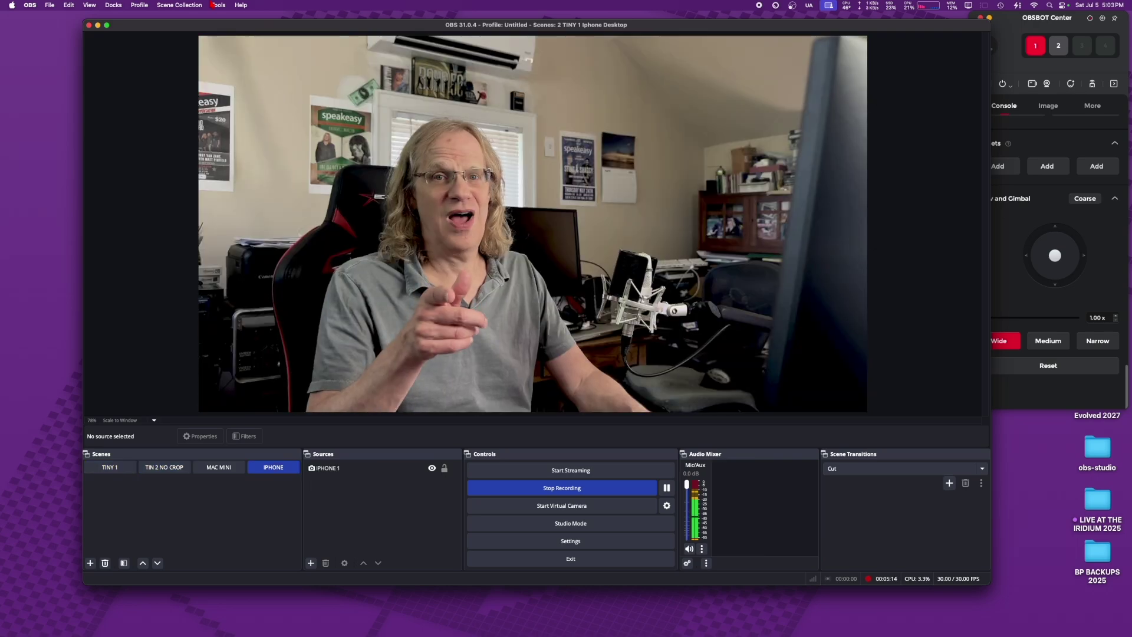
pyautogui.hotkey('ctrl', '2')
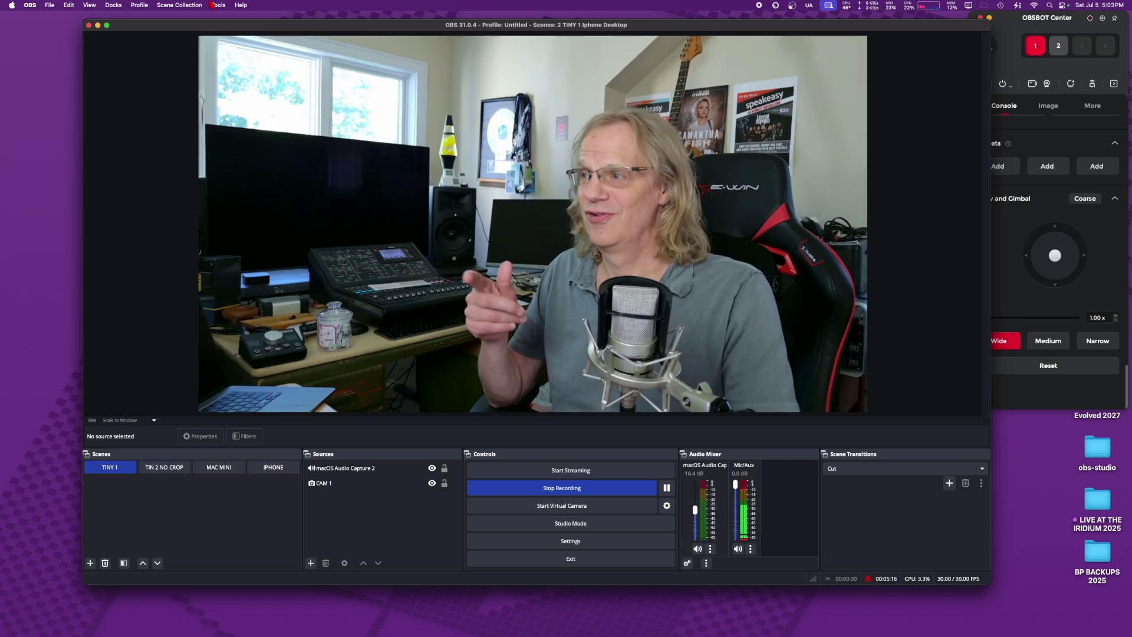
pyautogui.hotkey('ctrl', '3')
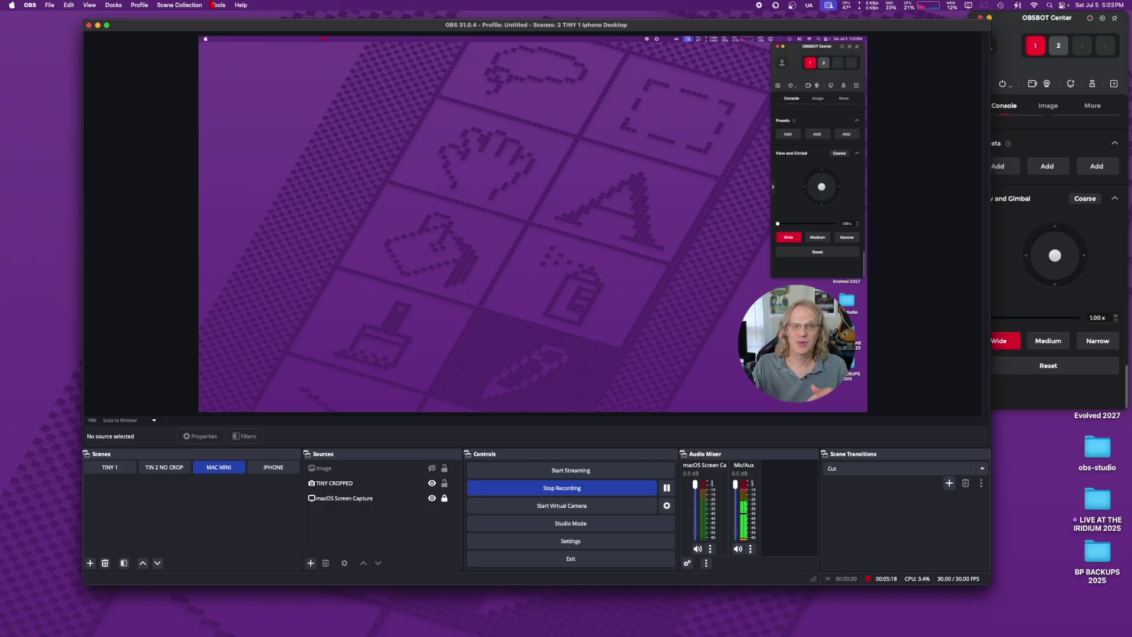
pyautogui.hotkey('ctrl', '2')
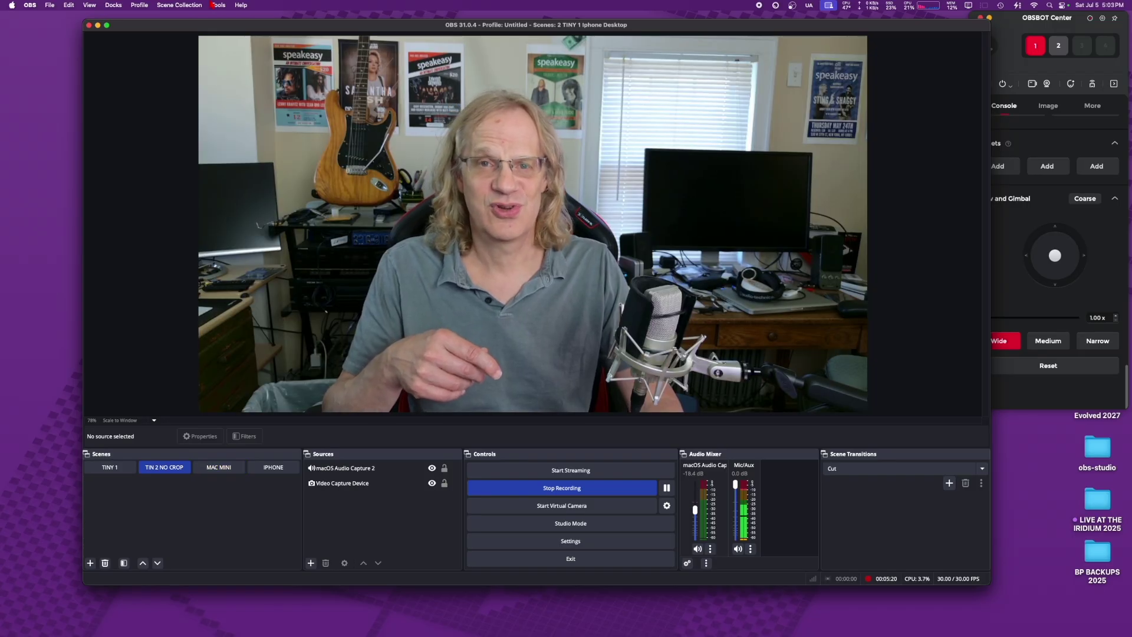